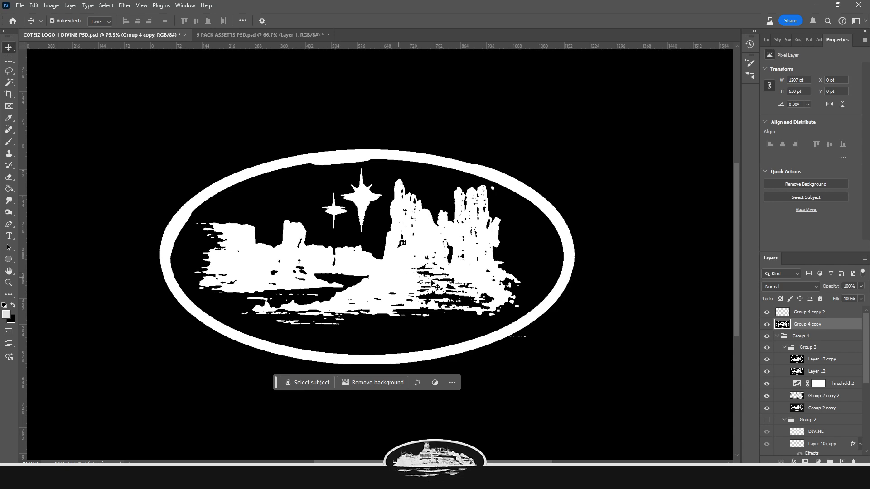
Create a new 1920 x 1080 pt black document and set the pasteboard to a custom colour
click(245, 36)
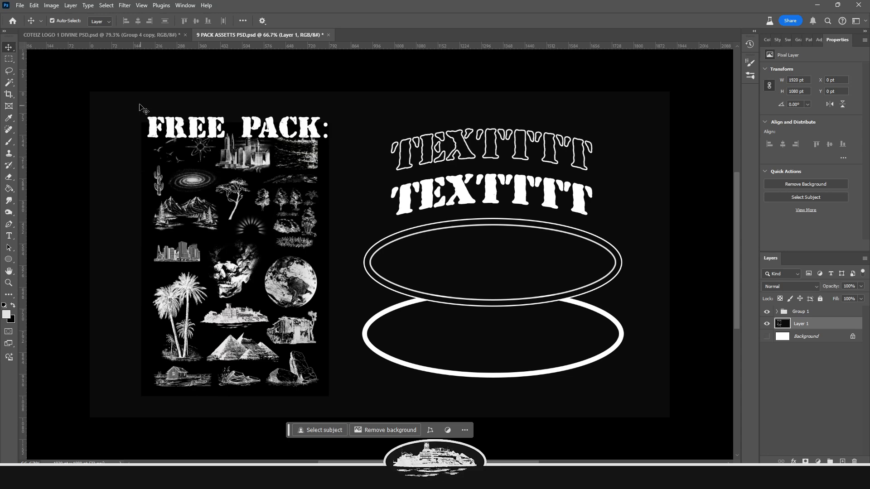
key(ctrl+n)
right_click(47, 289)
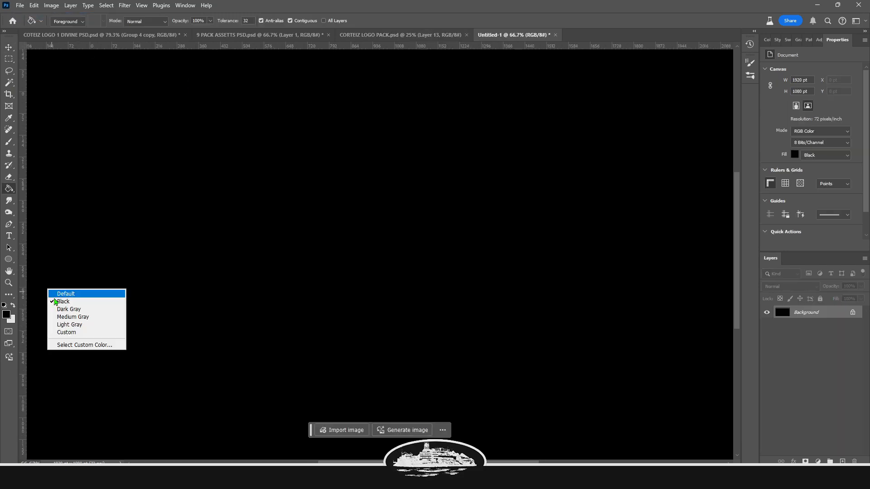
click(68, 332)
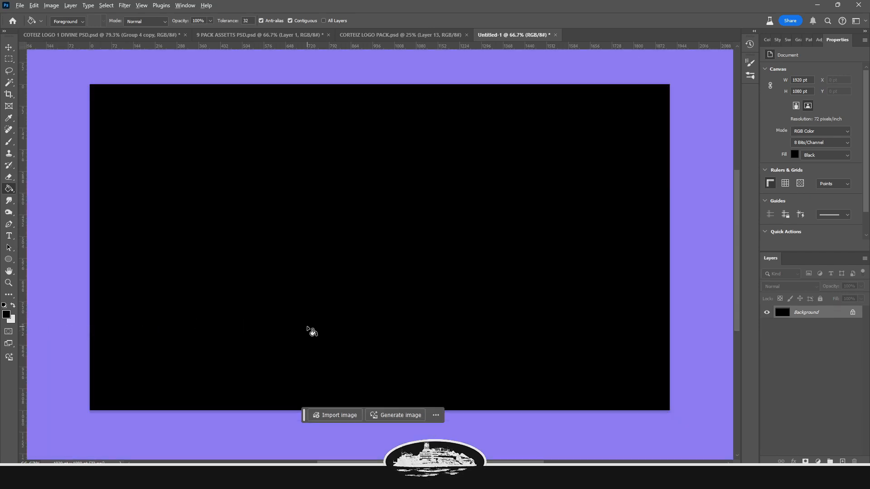
Enlarge the new document's canvas with the Crop tool
scroll(295, 326, down, 3)
click(7, 94)
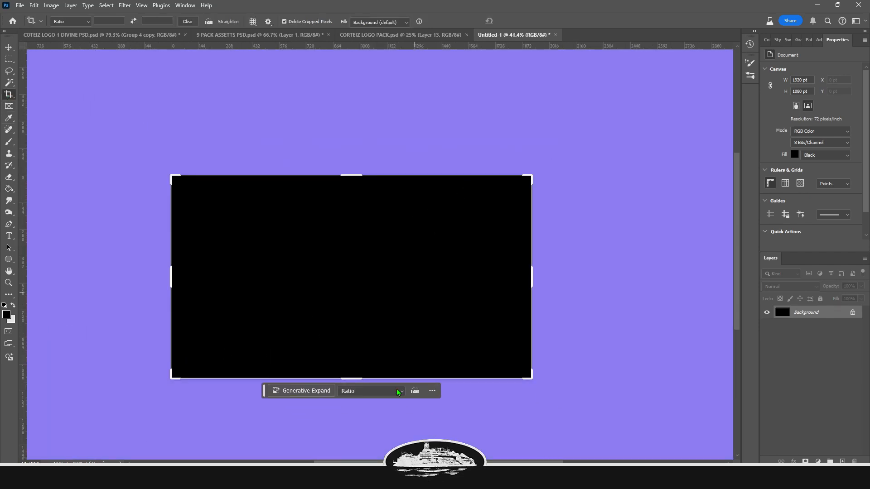
scroll(402, 343, down, 2)
drag(482, 200, 648, 111)
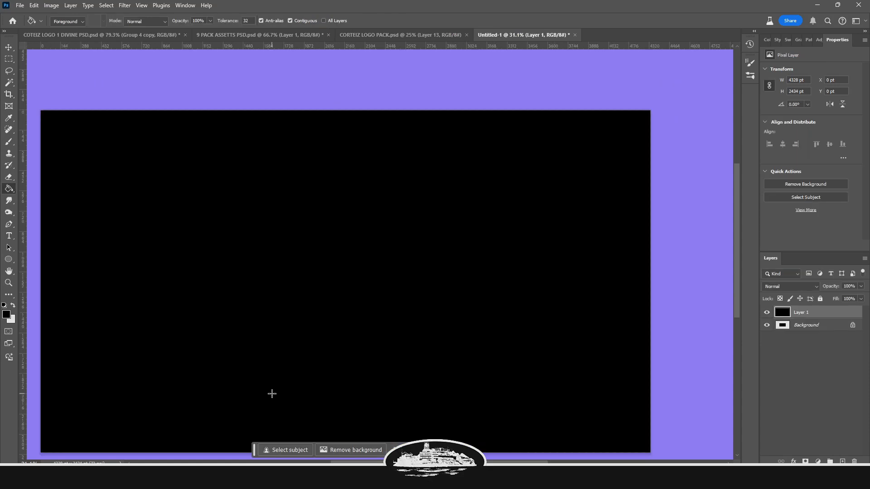
scroll(275, 394, down, 1)
scroll(271, 342, down, 1)
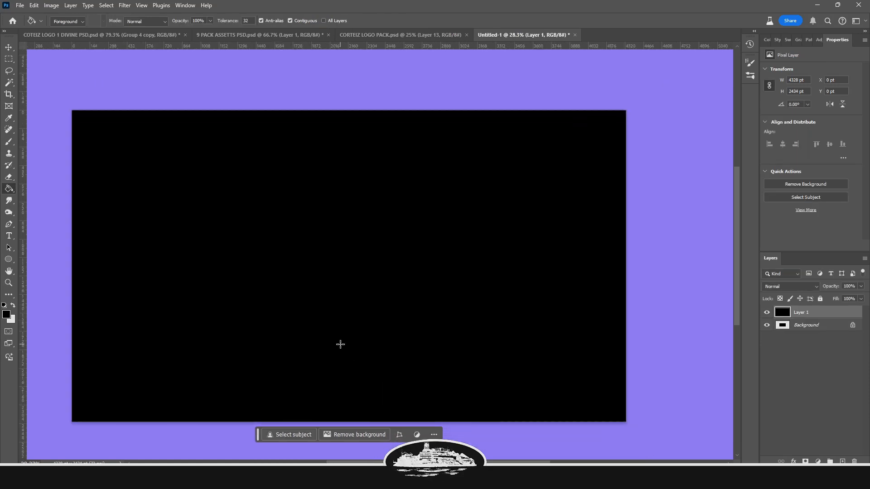
Bring the city skyline and bird assets from the logo pack into the new document
click(344, 40)
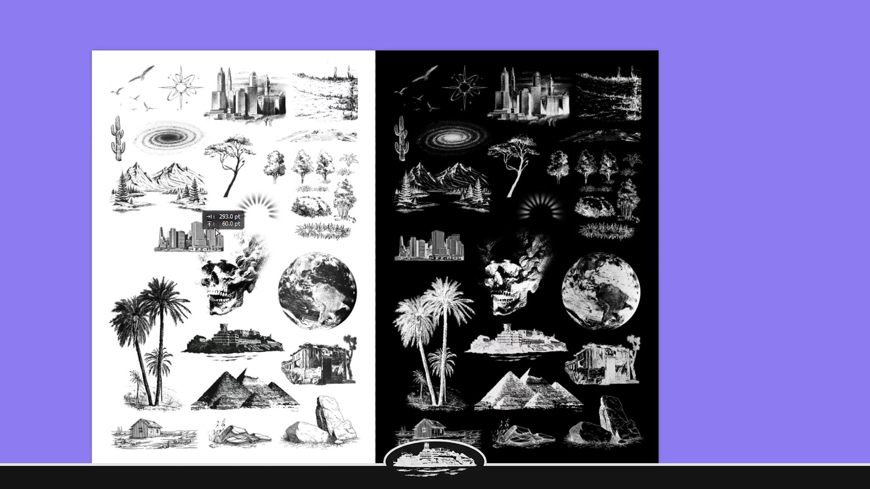
drag(215, 232, 416, 270)
key(Return)
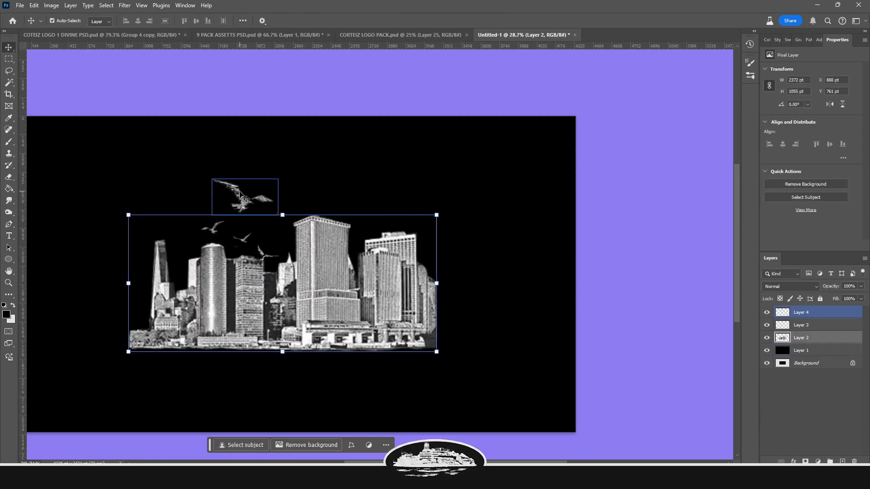
Bring the galaxy asset into the document and move its layer beneath the skyline layer
click(240, 192)
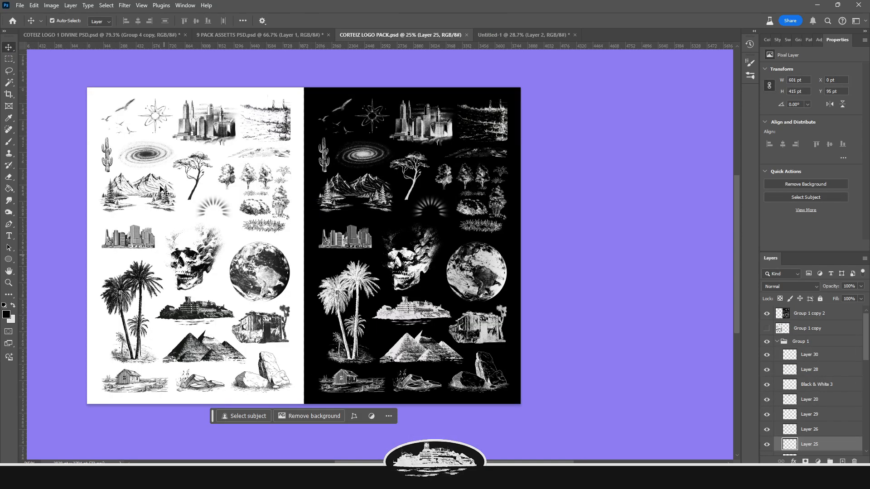
drag(152, 156, 507, 38)
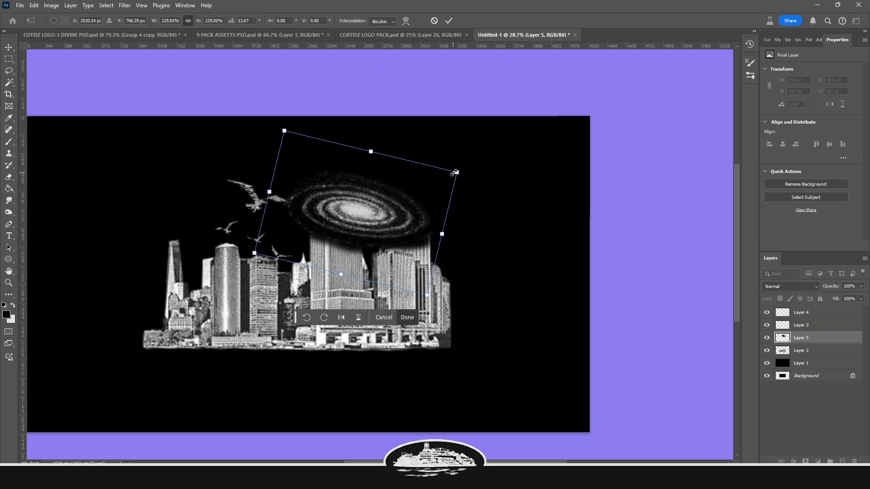
drag(455, 172, 476, 166)
key(Return)
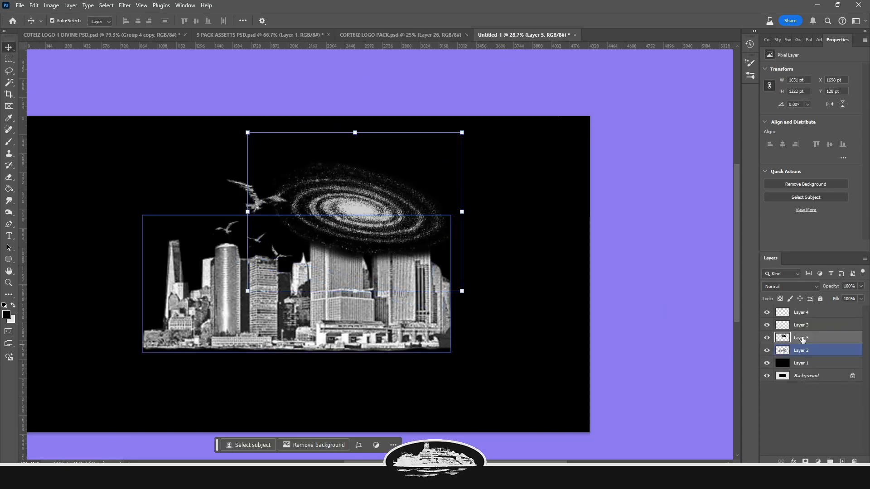
drag(802, 340, 802, 356)
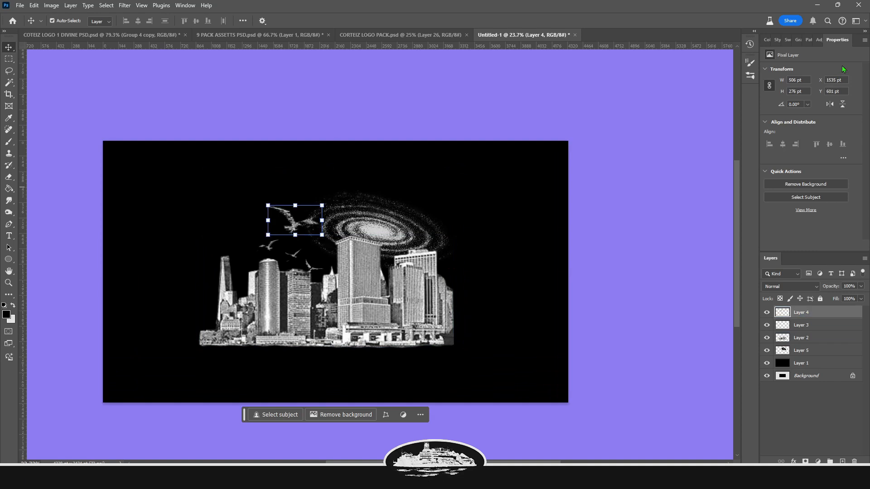
Add a Threshold adjustment layer on top and set its level to 136
click(819, 40)
scroll(802, 181, down, 3)
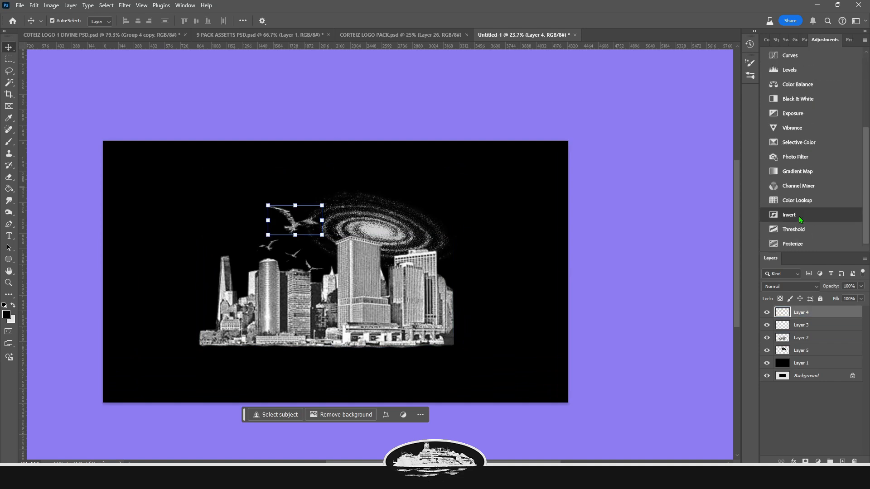
click(800, 230)
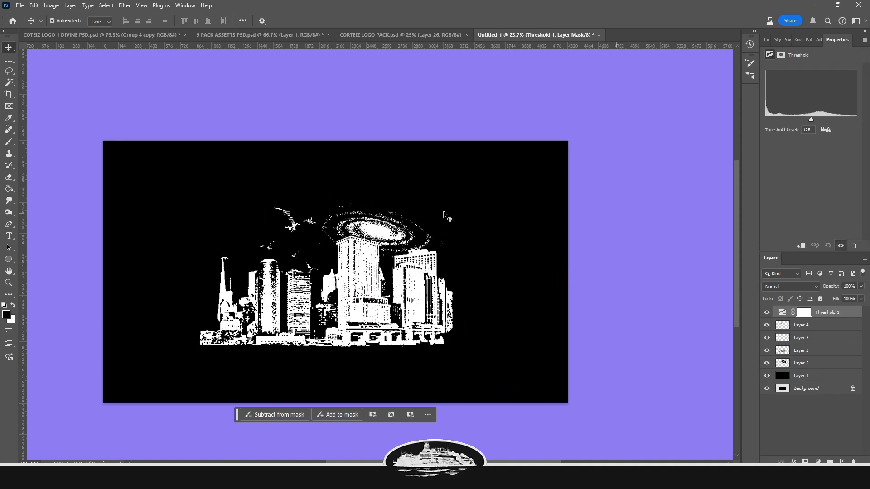
mouse_move(811, 121)
mouse_down()
mouse_move(779, 127)
mouse_move(833, 130)
mouse_move(789, 130)
mouse_move(811, 125)
mouse_up()
mouse_move(811, 124)
mouse_down()
mouse_move(822, 120)
mouse_move(794, 121)
mouse_move(815, 122)
mouse_up()
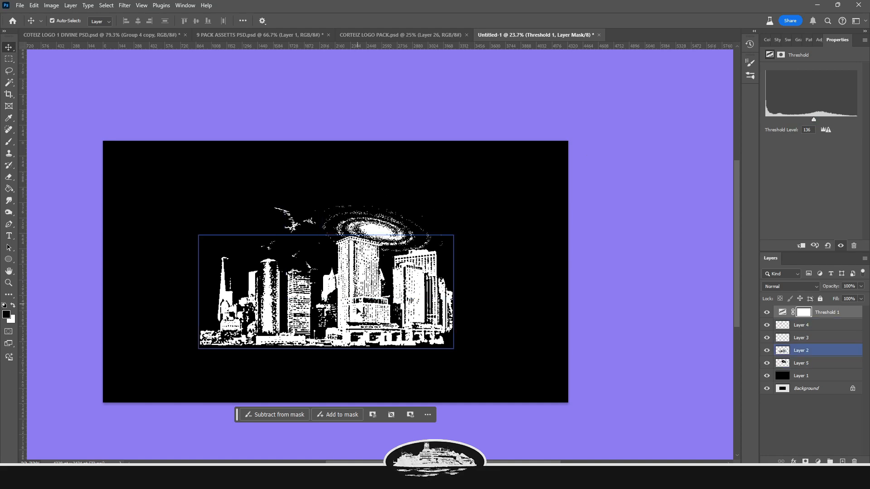
Expand the canvas upward and to the right with the Crop tool
scroll(353, 309, up, 2)
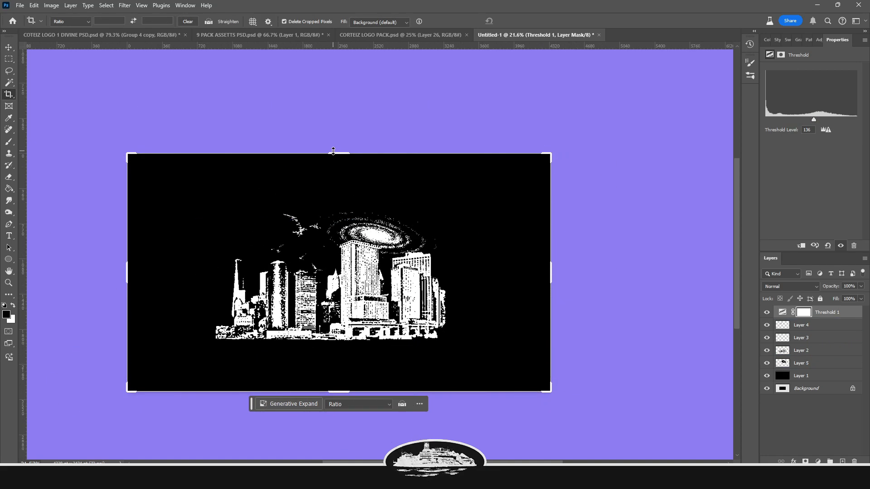
drag(338, 154, 338, 90)
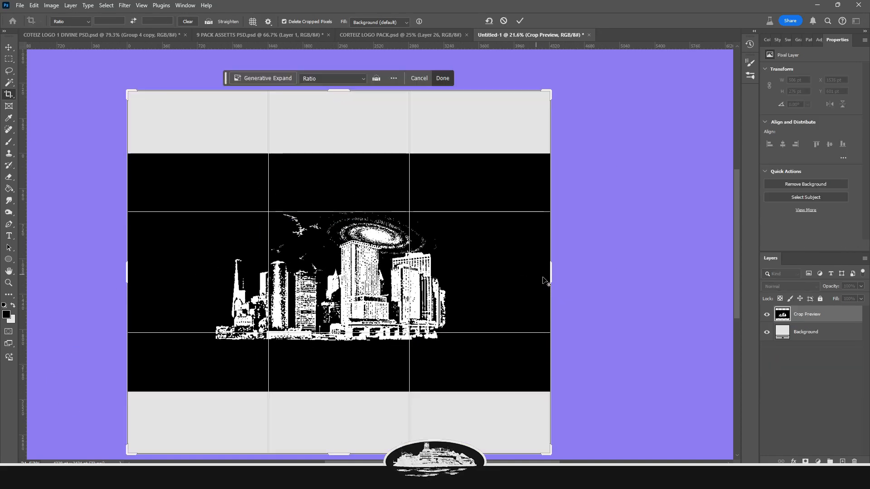
drag(553, 270, 628, 267)
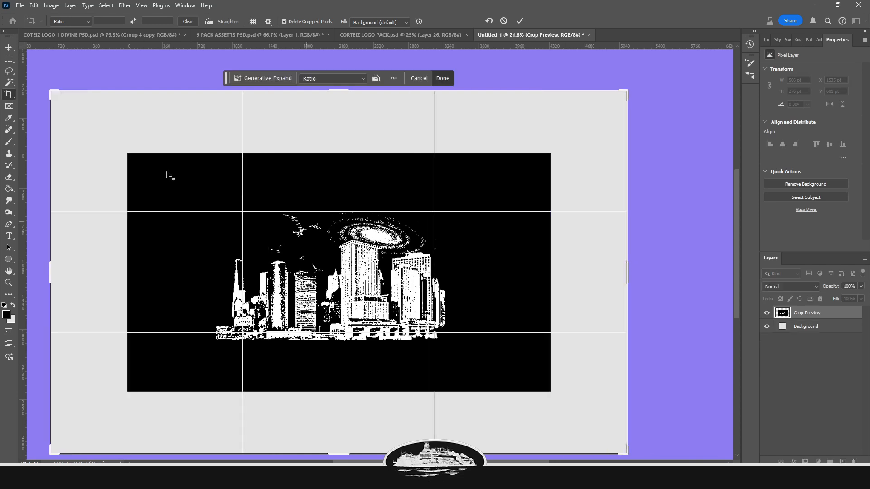
click(9, 47)
Stretch the black layer to cover the enlarged canvas
click(800, 381)
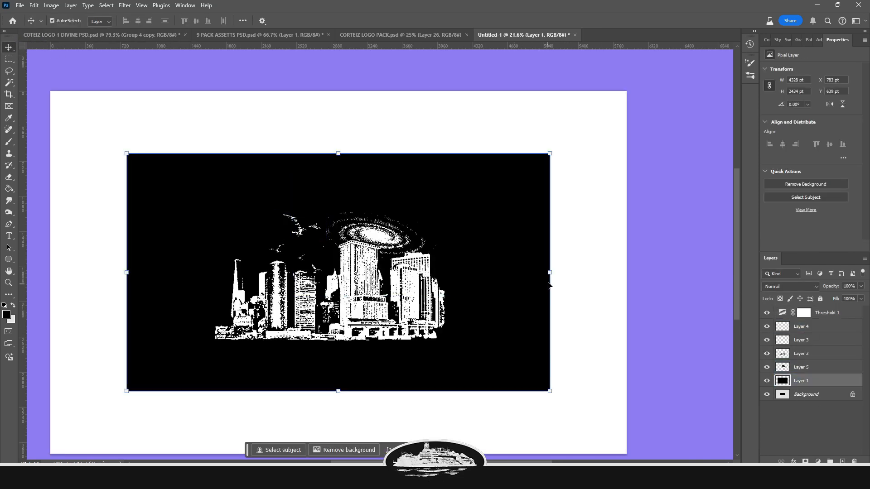
drag(549, 272, 668, 273)
key(Return)
Try erasing the skyline layer with a very large Eraser brush
click(302, 326)
key(e)
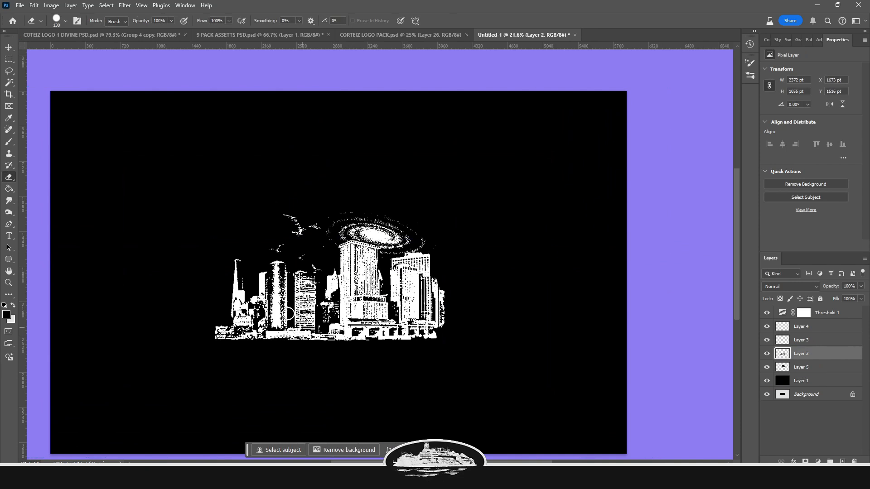
click(66, 21)
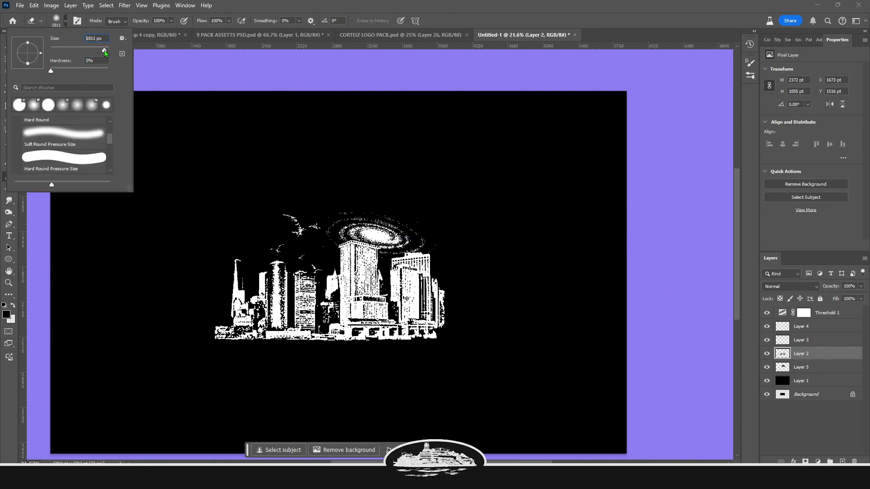
click(221, 337)
key(ctrl+z)
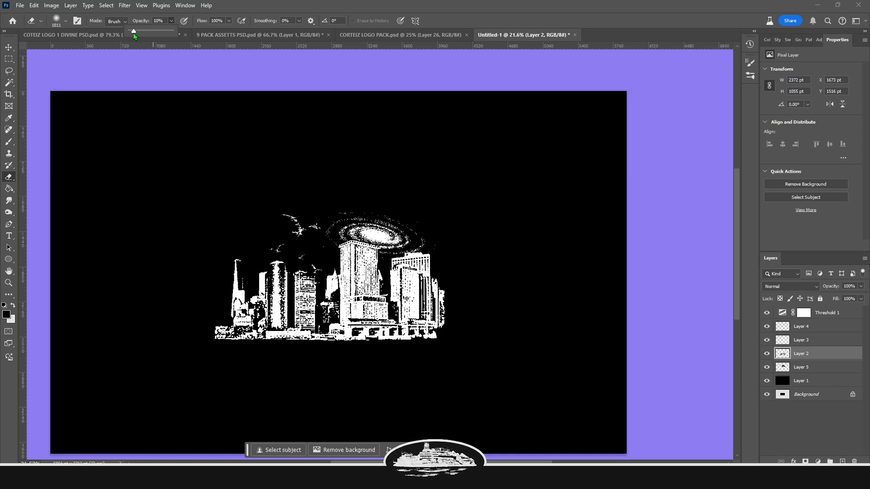
Set the eraser opacity to 6% and softly erase the skyline's lower left edge
drag(131, 33, 132, 33)
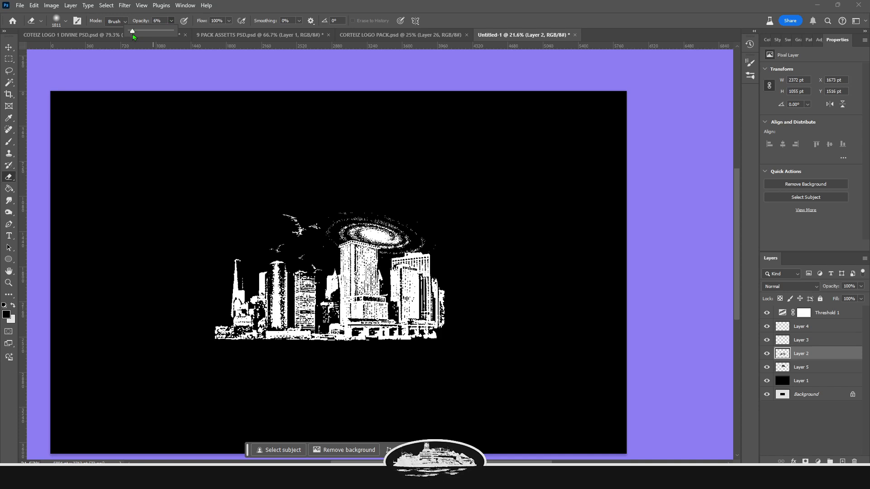
click(230, 327)
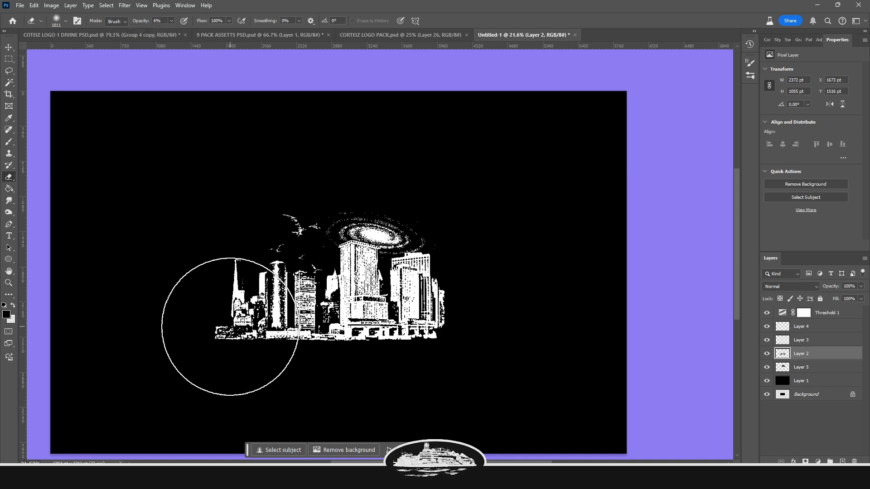
click(194, 363)
click(198, 363)
click(212, 361)
click(216, 365)
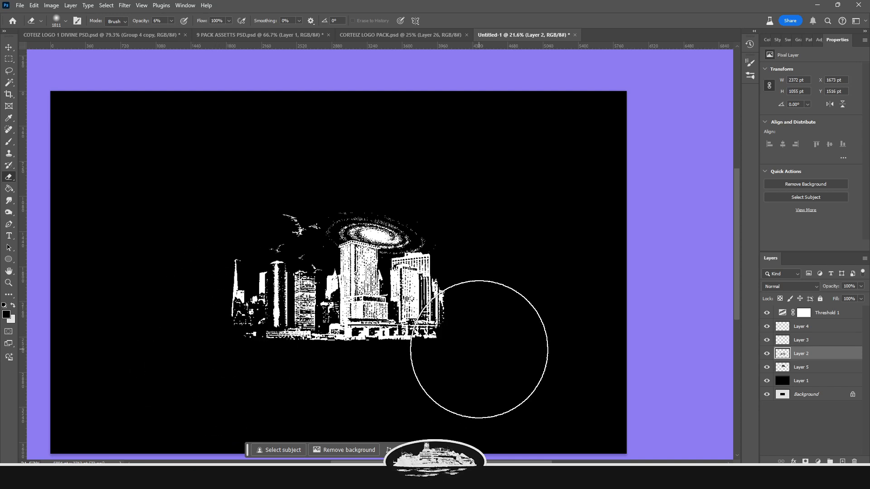
Place the oval ring outline around the skyline and adjust its size
click(819, 317)
click(819, 328)
mouse_move(326, 202)
mouse_down()
mouse_move(151, 315)
mouse_move(499, 324)
mouse_up()
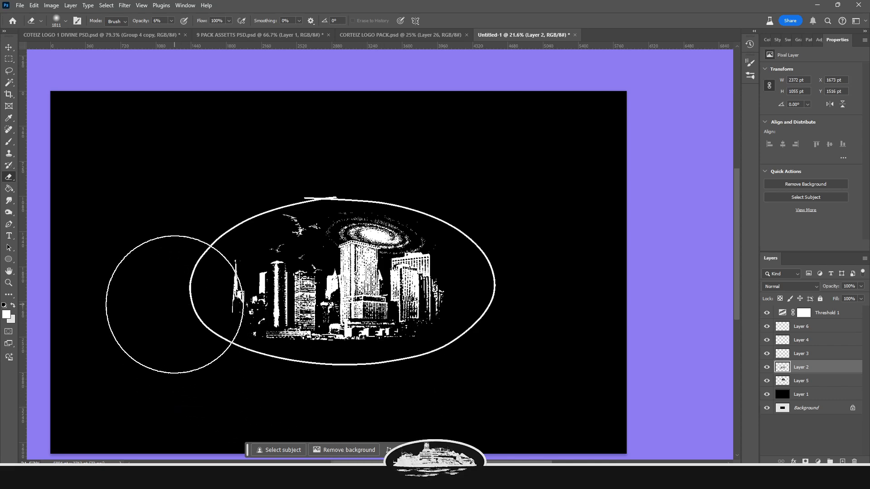
drag(453, 237, 483, 238)
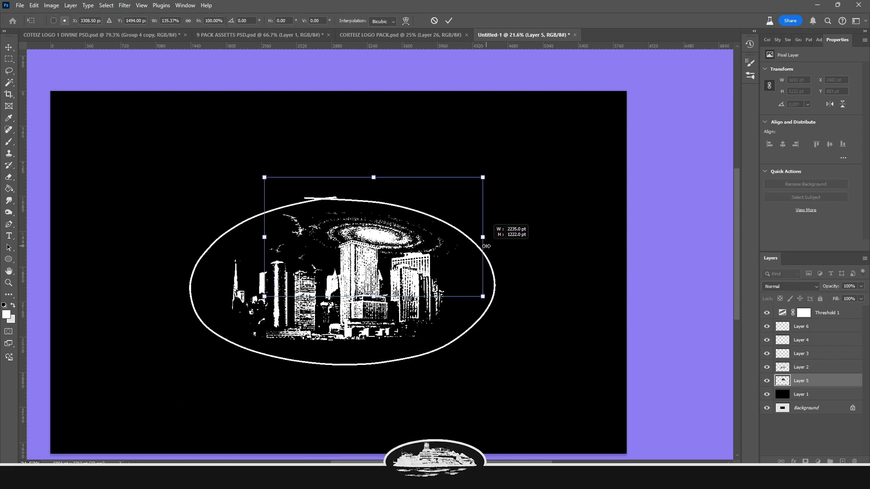
key(Return)
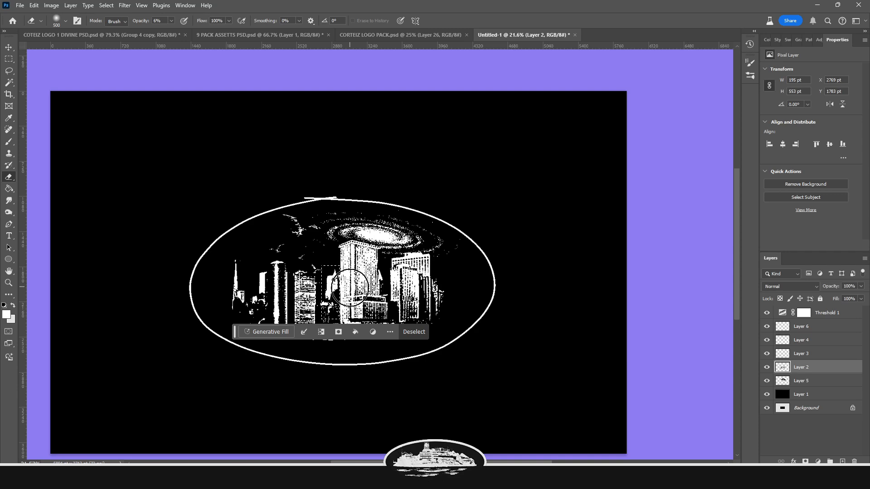
Duplicate a selected piece of the skyline base and stretch it wider along the bottom
key(ctrl+z)
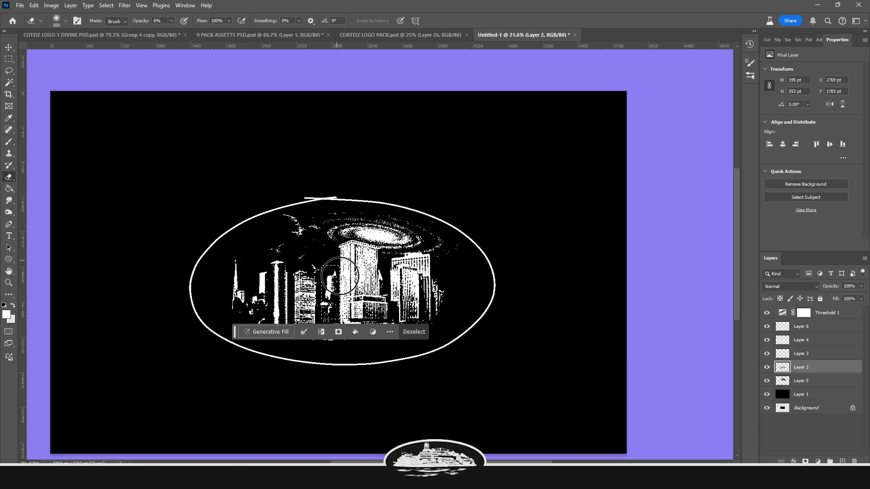
key(ctrl+j)
scroll(409, 326, down, 1)
key(ctrl+t)
drag(327, 329, 380, 339)
mouse_move(364, 325)
mouse_down()
mouse_move(447, 325)
mouse_move(442, 321)
mouse_up()
key(Return)
Erase a small patch on the duplicated base piece
key(r)
key(e)
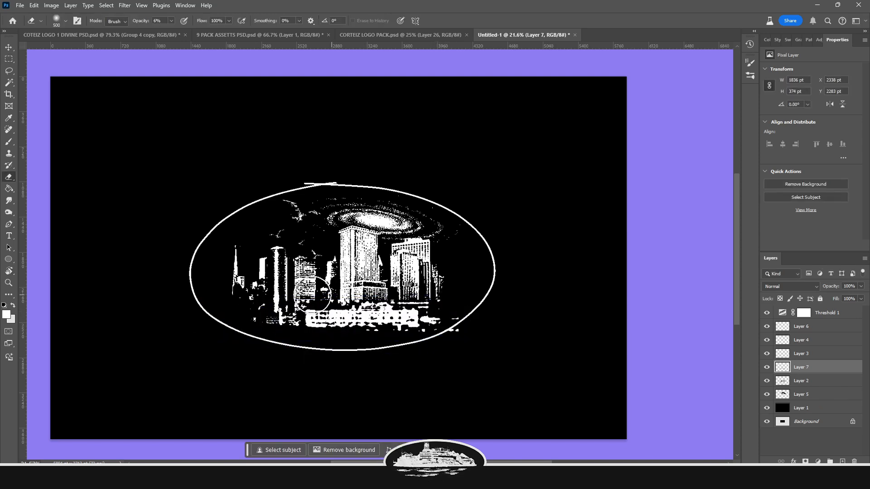
drag(332, 288, 339, 300)
Duplicate the base piece again and move the copy to the left
key(ctrl+j)
key(v)
drag(396, 323, 305, 333)
Enlarge the eraser brush and erase the left end of the base copy
key(e)
click(227, 334)
key(bracketright)
key(bracketright)
key(bracketright)
key(bracketright)
key(bracketright)
key(bracketright)
key(bracketright)
drag(210, 344, 239, 363)
Duplicate the galaxy, move the copy below the skyline and flatten it
key(v)
drag(378, 222, 347, 341)
key(ctrl+t)
drag(466, 401, 473, 384)
key(Return)
Move the galaxy copy's layer higher in the stack and stretch it wider
drag(813, 407, 813, 333)
key(ctrl+t)
drag(452, 343, 524, 335)
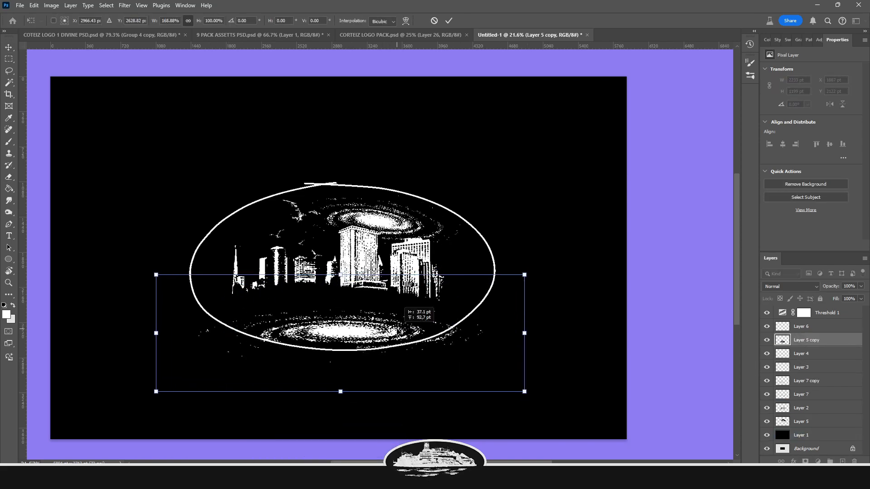
key(Return)
Erase parts of the galaxy copy around the skyline base using smaller and larger eraser sizes
key(e)
click(176, 33)
click(251, 286)
key(bracketleft)
key(bracketleft)
key(bracketleft)
key(bracketleft)
mouse_move(245, 289)
mouse_down()
mouse_move(323, 294)
mouse_move(279, 305)
mouse_up()
mouse_move(350, 300)
mouse_down()
mouse_move(381, 306)
mouse_move(337, 298)
mouse_up()
key(bracketright)
drag(370, 324, 301, 324)
key(bracketright)
key(bracketright)
Raise the eraser opacity, enlarge the brush and erase along the lower galaxy copy
drag(171, 31, 208, 31)
click(66, 21)
drag(51, 71, 109, 72)
mouse_move(324, 365)
mouse_down()
mouse_move(379, 382)
mouse_move(506, 346)
mouse_up()
Scale the galaxy copy to about 164% so it spreads beneath the skyline
key(ctrl+t)
drag(460, 274, 346, 205)
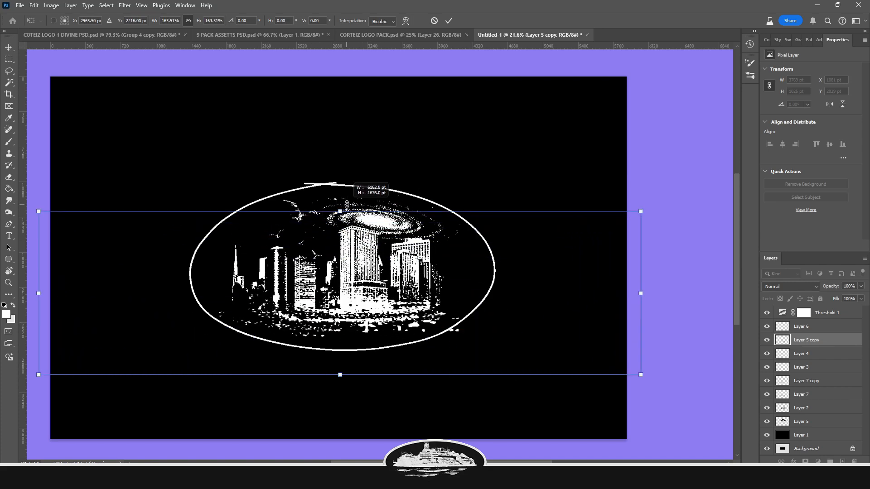
drag(348, 205, 330, 214)
key(Return)
Add a new empty layer above the group copies
key(e)
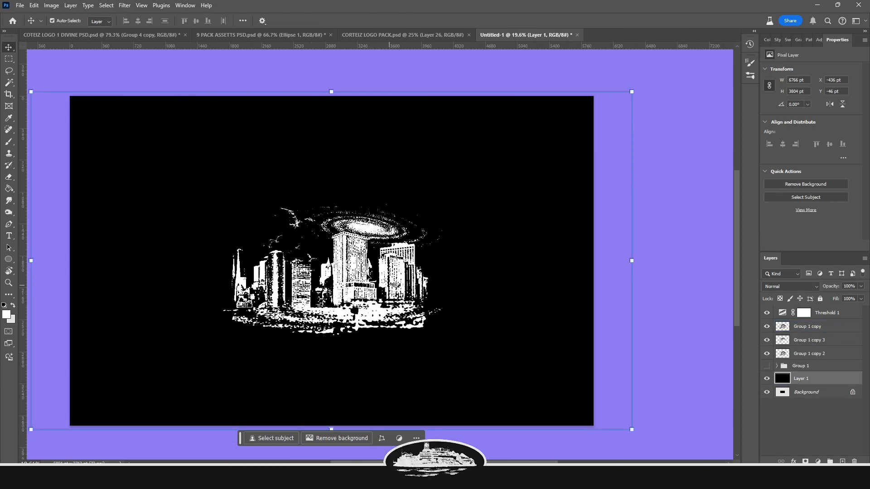
click(823, 326)
click(842, 461)
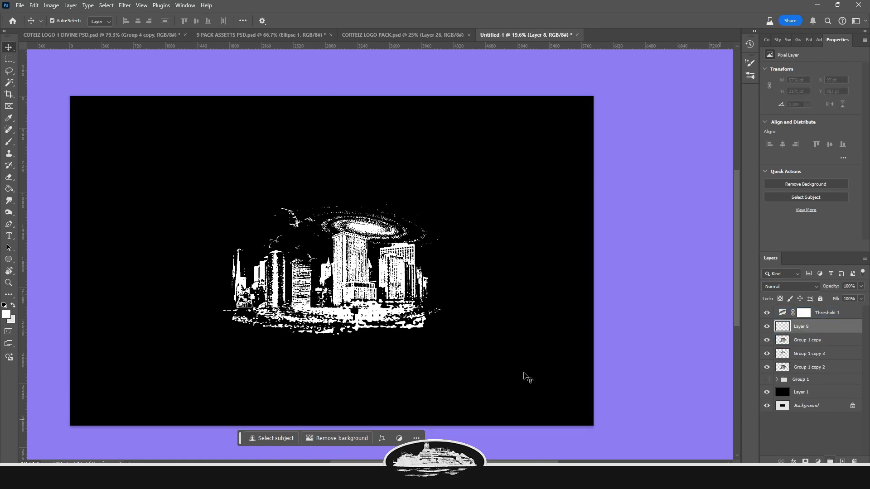
Draw a large ellipse over the city artwork with the Ellipse tool
click(9, 259)
drag(151, 176, 507, 318)
key(ctrl+t)
drag(452, 247, 461, 272)
key(Return)
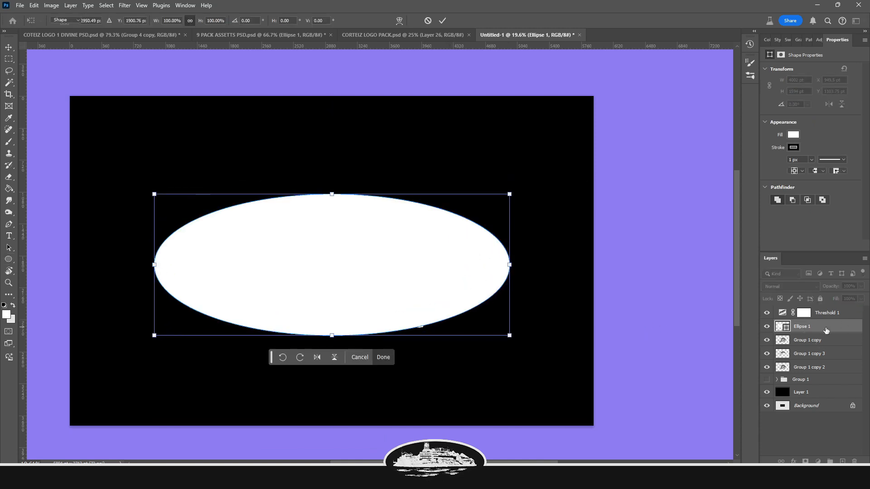
Narrow the ellipse by transforming its width
drag(509, 264, 482, 264)
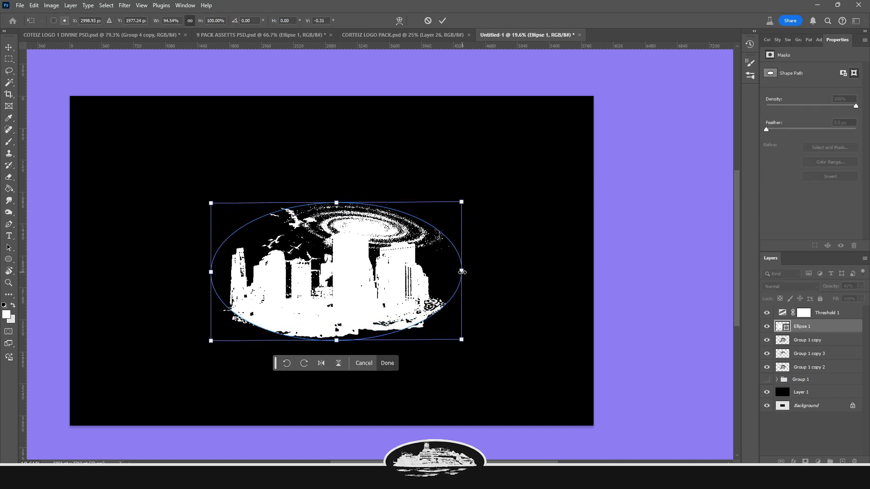
mouse_move(461, 272)
mouse_down()
mouse_move(485, 272)
mouse_move(478, 273)
mouse_up()
key(Return)
double_click(841, 327)
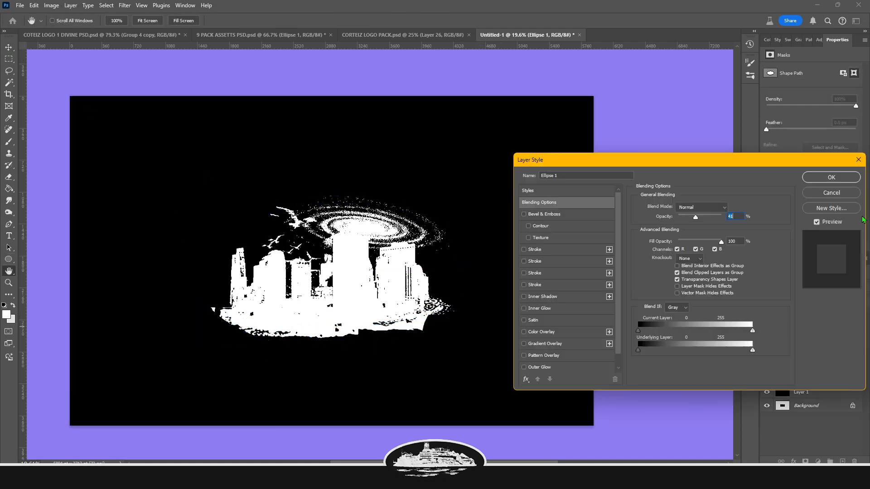
click(857, 162)
click(857, 297)
Give the ellipse a black Color Overlay and a white Stroke layer style
double_click(841, 326)
click(548, 331)
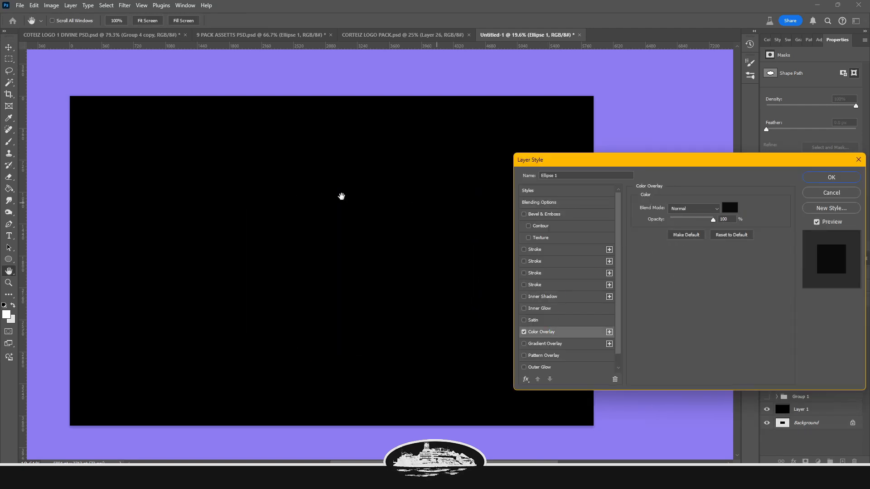
click(538, 252)
click(658, 272)
click(619, 135)
click(825, 130)
drag(671, 207, 685, 210)
key(Return)
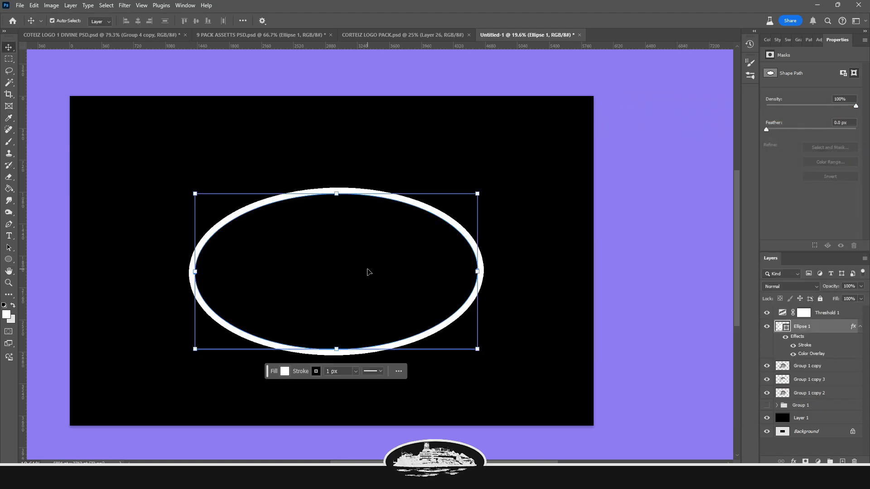
Rasterize the ellipse's layer style, then select and delete the ring's black interior to reveal the city artwork
key(w)
right_click(827, 344)
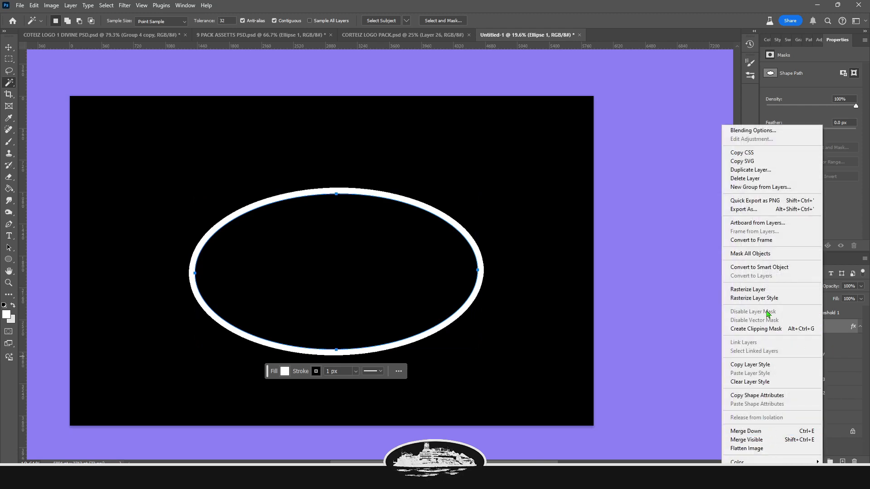
click(754, 298)
click(349, 265)
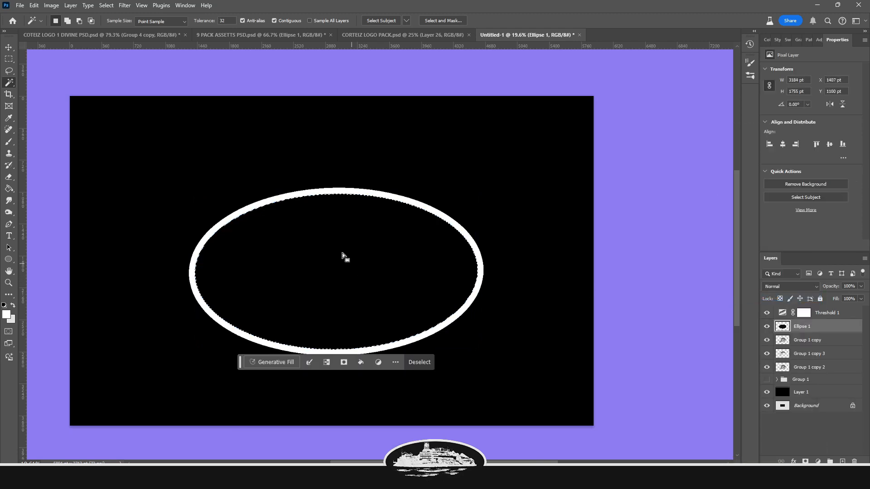
key(Delete)
key(ctrl+d)
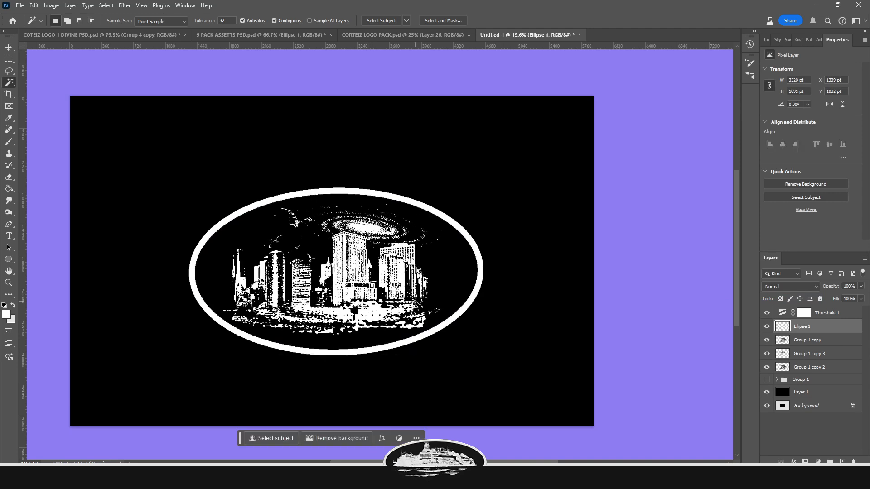
Add a 24 px black inside Stroke and a second Stroke to the ring layer to split it into a double outline
key(v)
click(492, 274)
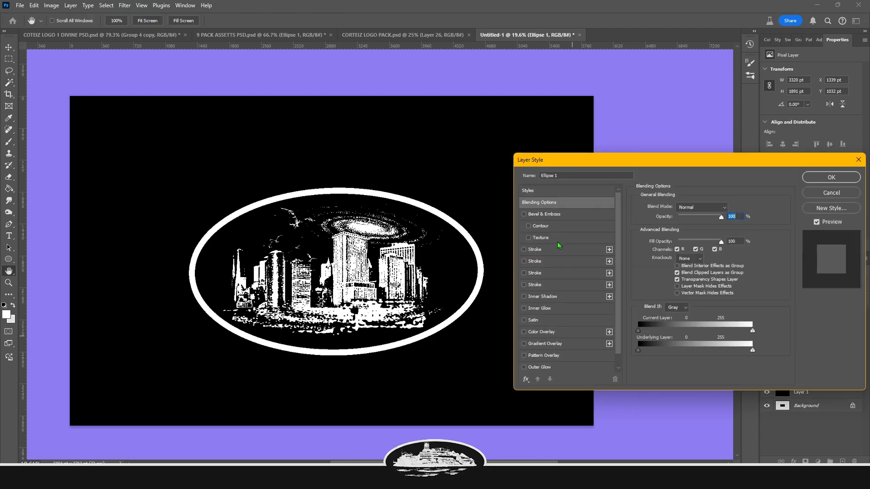
click(536, 250)
click(688, 218)
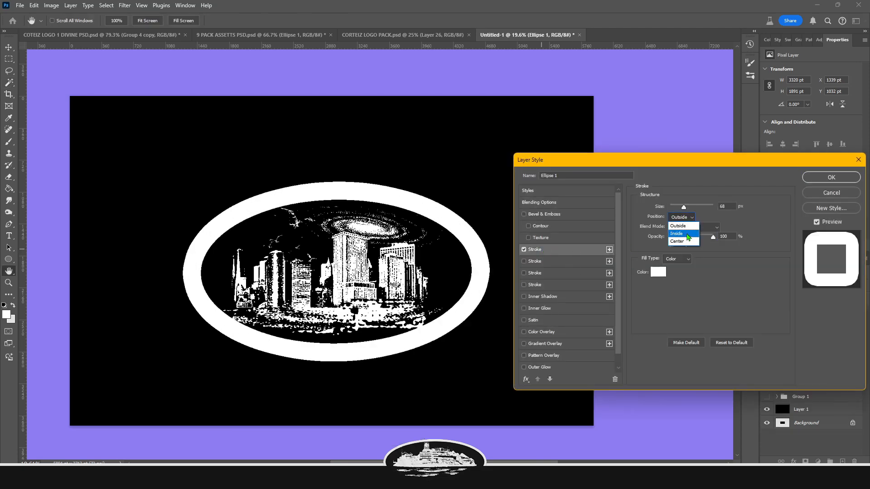
click(687, 233)
click(658, 272)
click(505, 176)
click(821, 130)
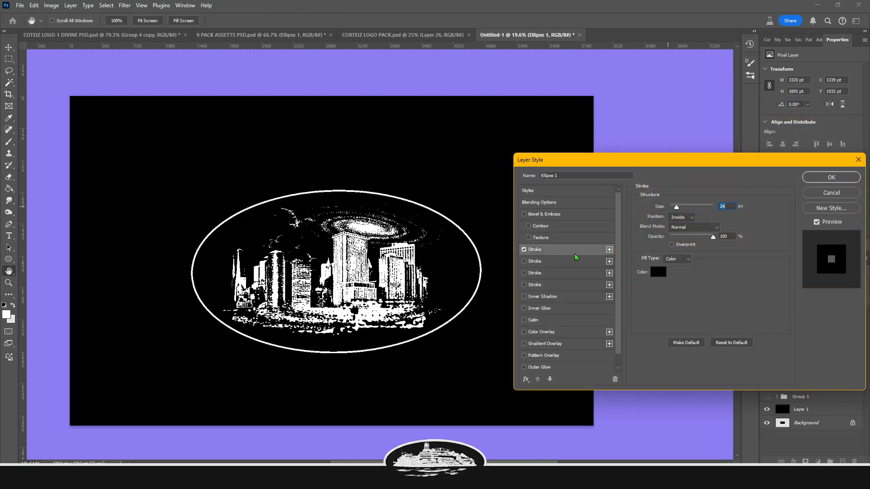
click(536, 262)
drag(673, 206, 675, 209)
key(Return)
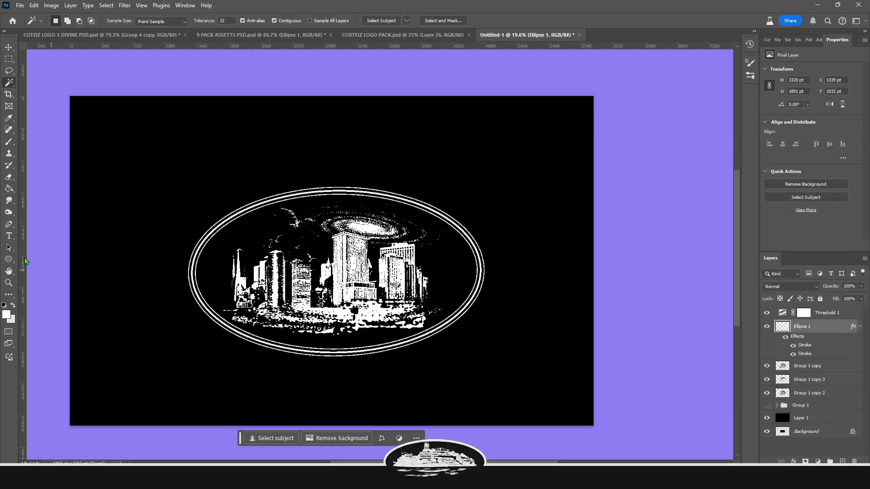
Create a text box above the ring with the word TUTORIAL and set its size to 647 pt
click(4, 236)
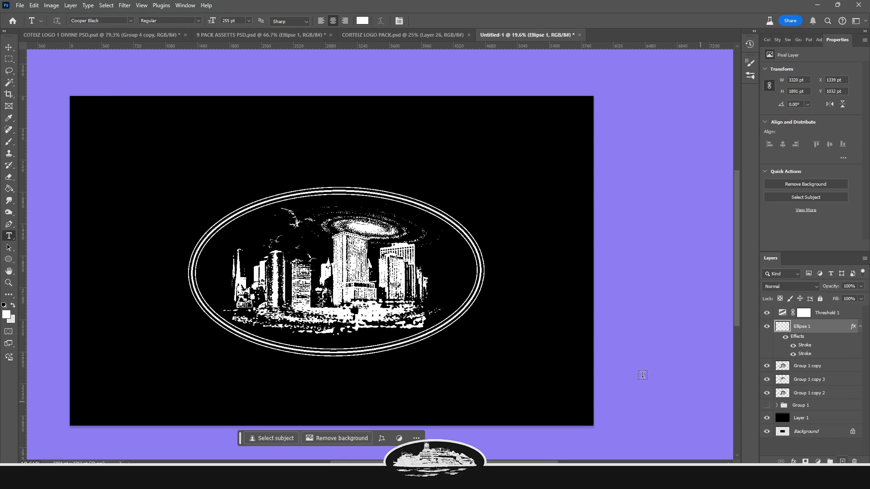
drag(161, 125, 508, 388)
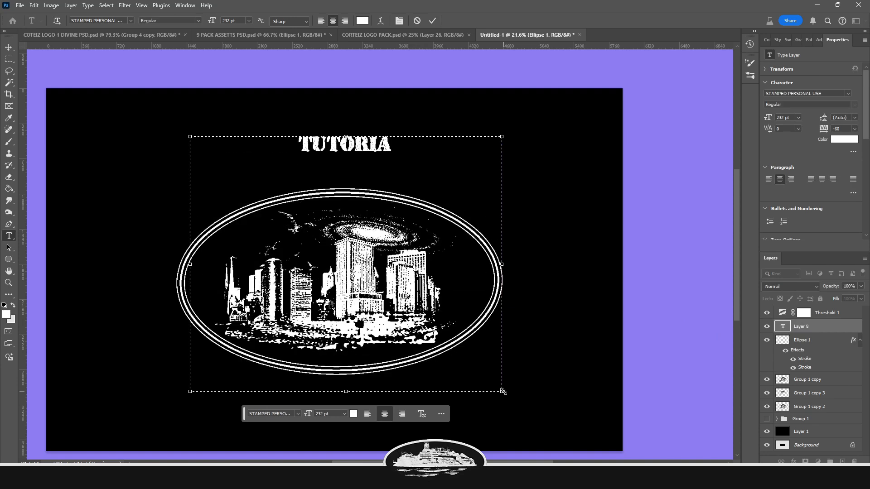
text(L)
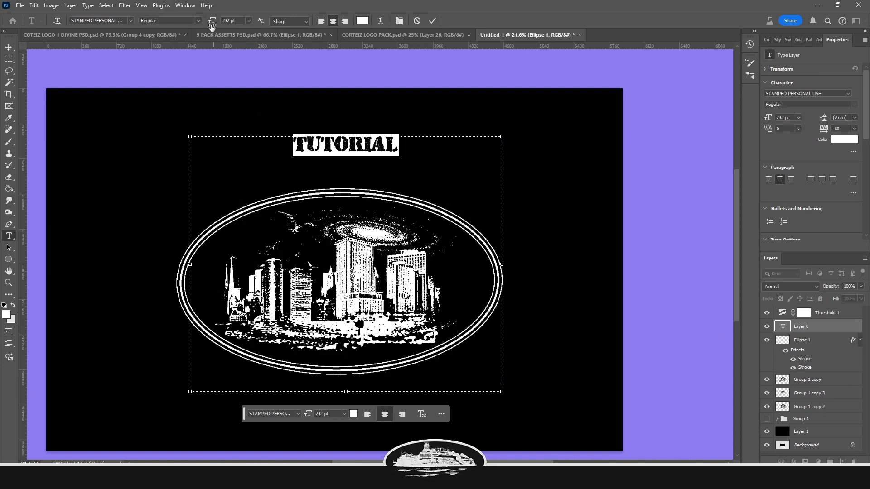
drag(211, 23, 383, 24)
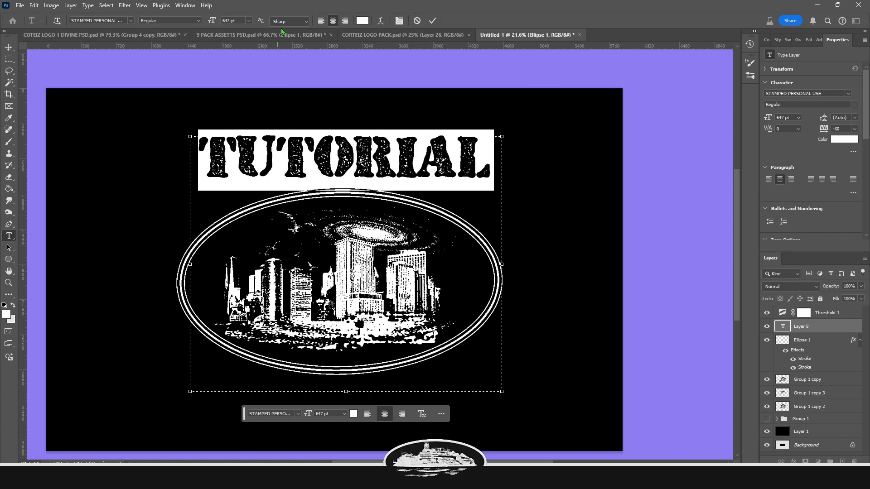
Warp the TUTORIAL text with the Arc style, bend +36% and vertical distortion +26%, and commit it
click(381, 21)
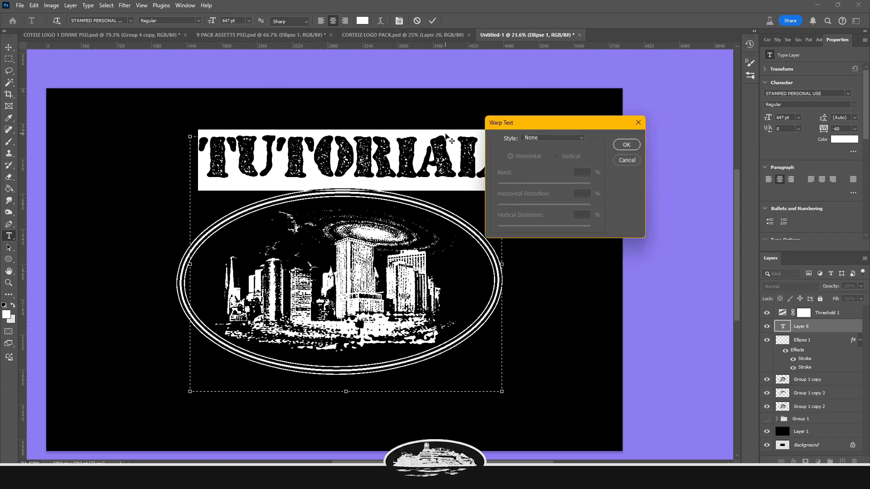
click(539, 146)
click(554, 184)
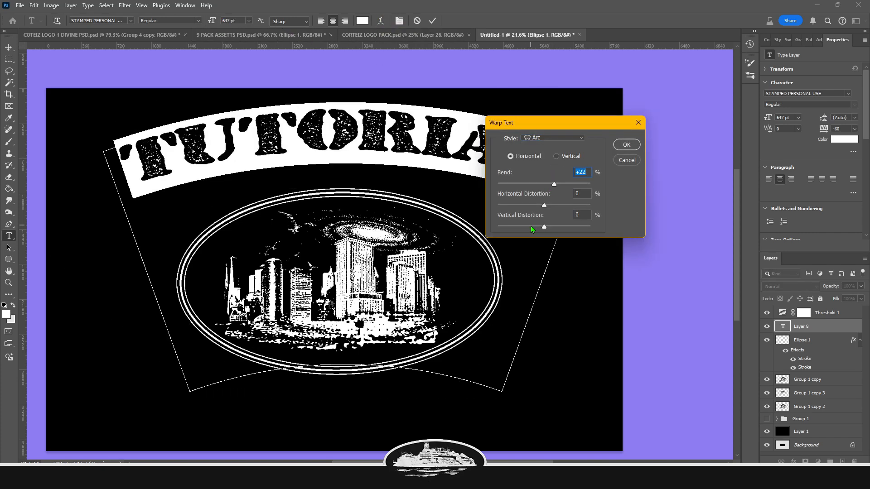
drag(529, 227, 556, 218)
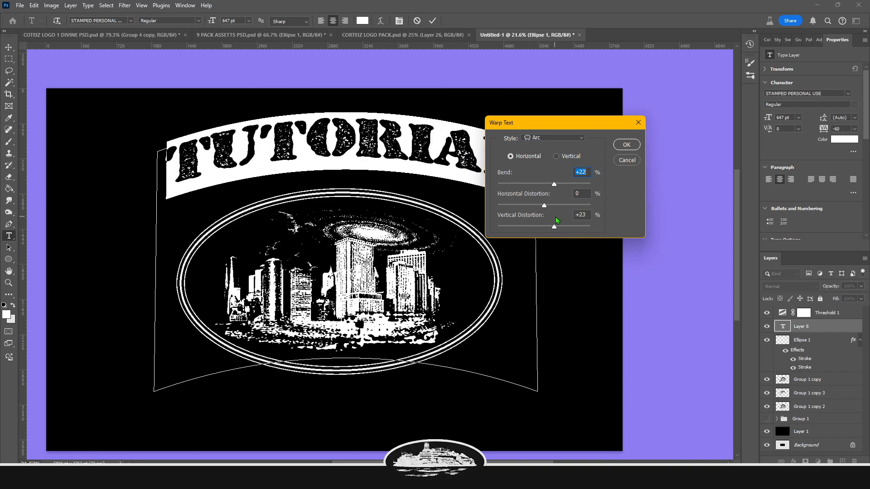
drag(554, 184, 561, 187)
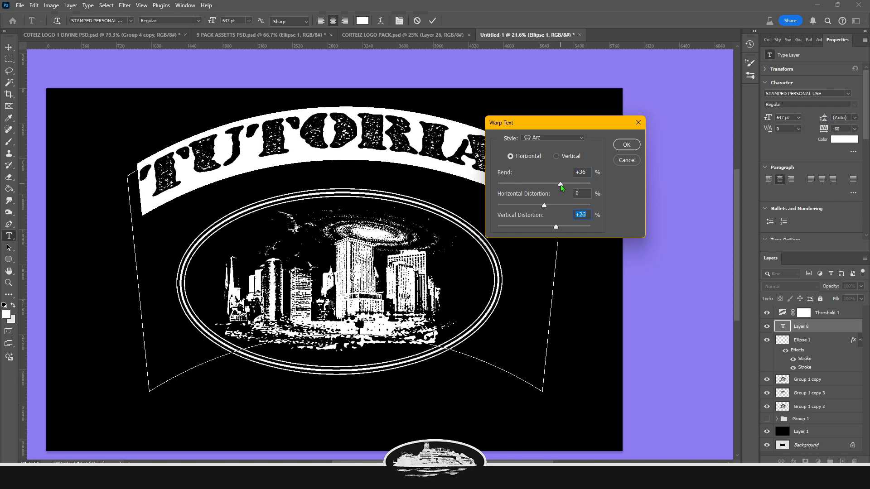
drag(557, 228, 560, 229)
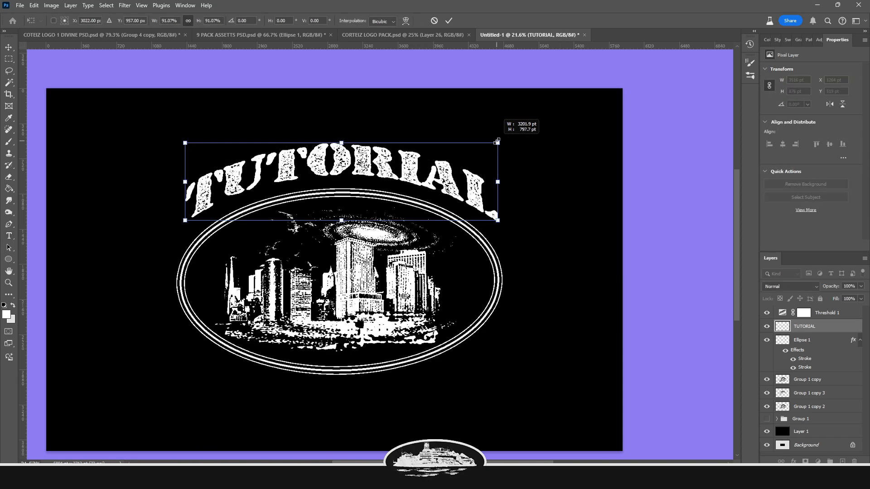
drag(496, 141, 497, 141)
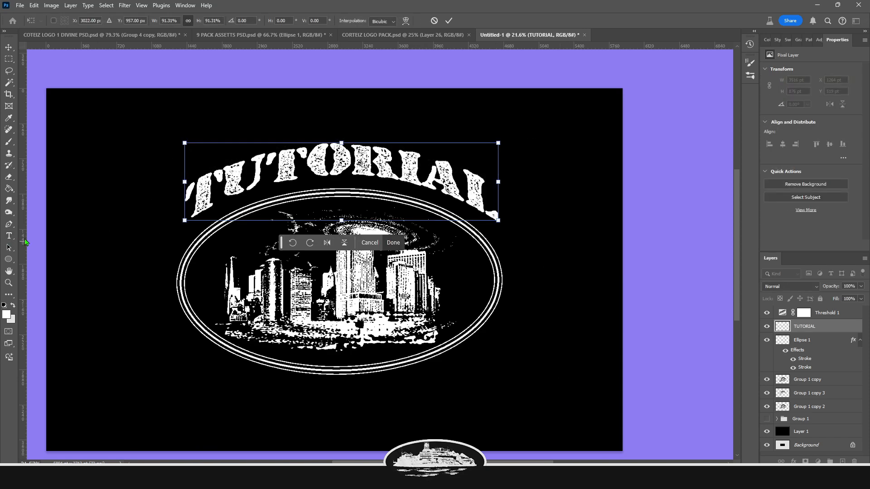
mouse_move(22, 236)
mouse_down()
mouse_move(185, 237)
mouse_move(21, 225)
mouse_up()
key(Return)
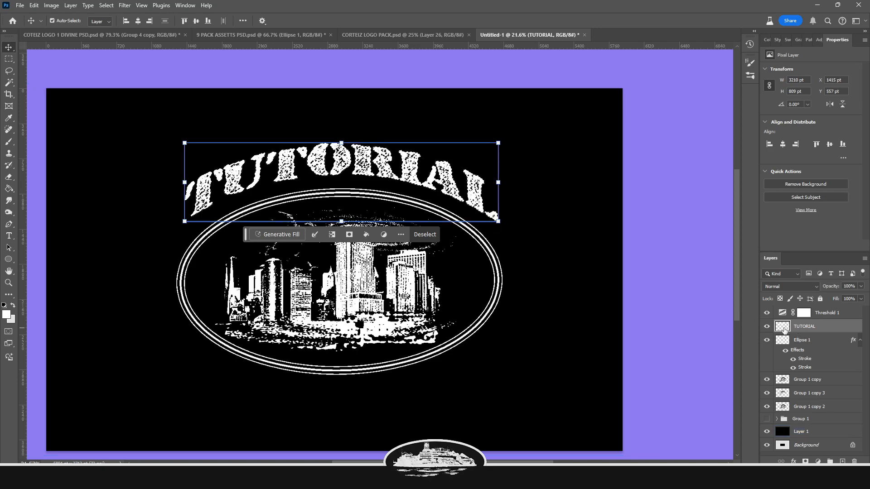
On a new layer, expand the lettering selection and fill it with white to thicken the text
click(841, 461)
click(106, 5)
mouse_move(135, 143)
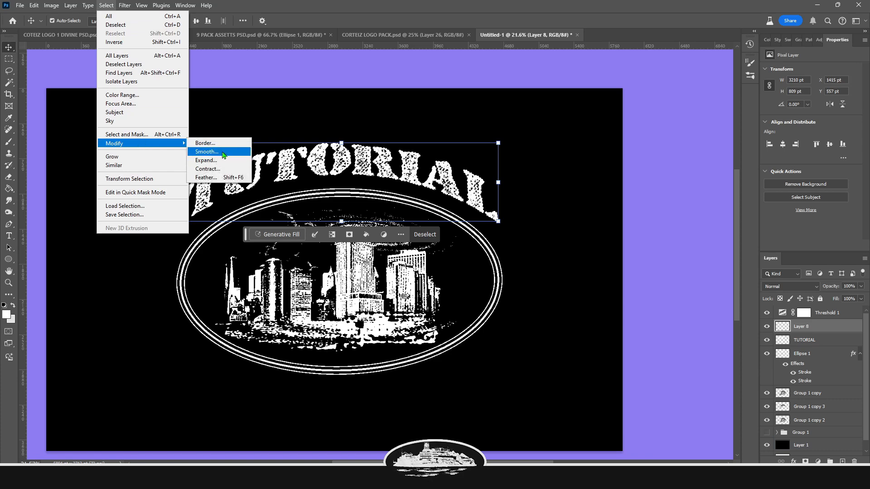
click(203, 161)
click(477, 148)
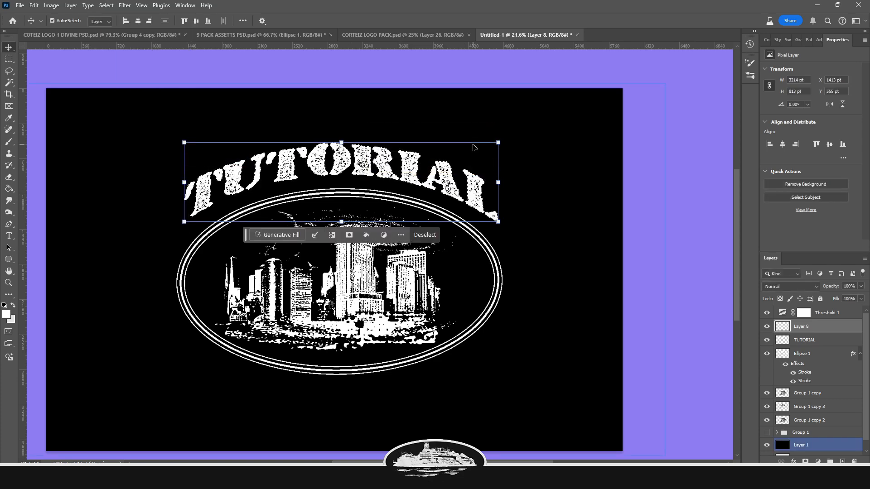
key(g)
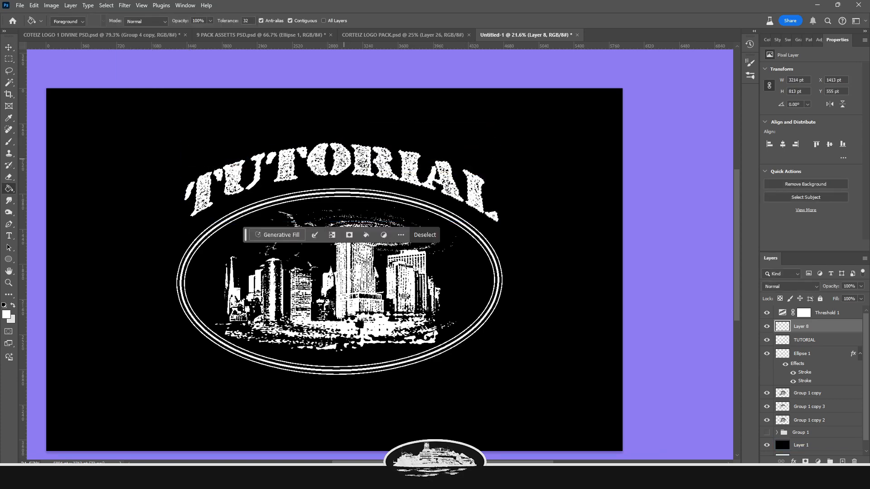
click(344, 162)
Duplicate the filled layer, merge it with the text layers, and duplicate the merged lettering layer
key(ctrl+j)
key(v)
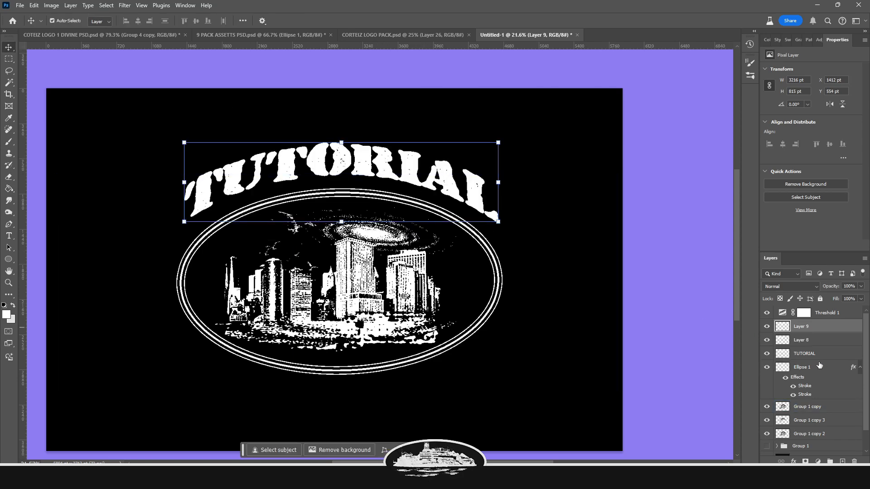
shift+click(798, 353)
right_click(798, 353)
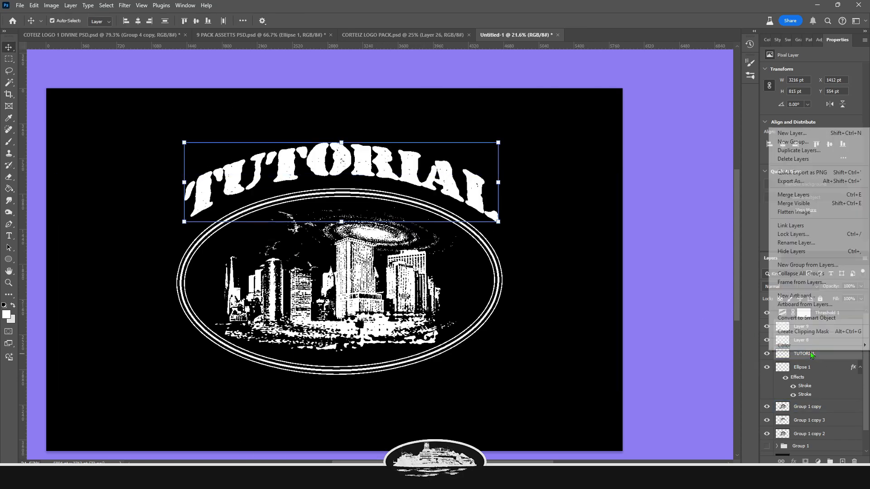
click(791, 195)
key(ctrl+j)
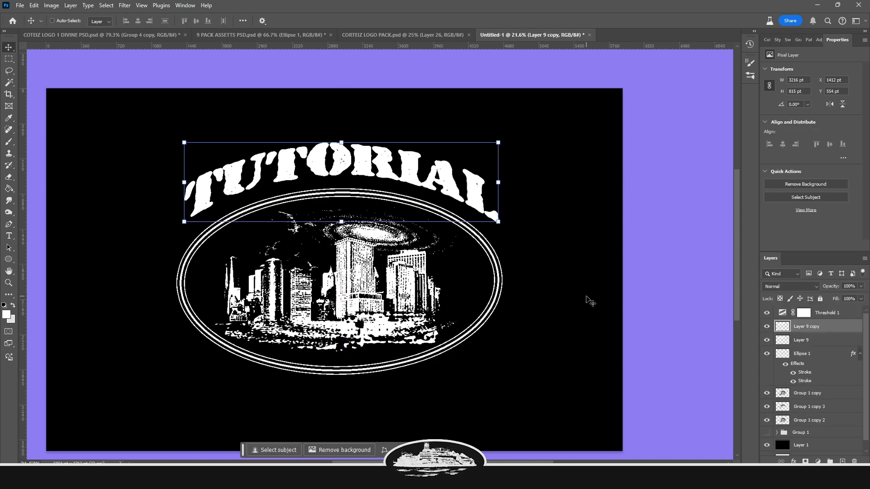
Load the lettering selection, contract it by 3 px, and fill it with black to hollow the text into an outline
ctrl+click(782, 328)
click(106, 5)
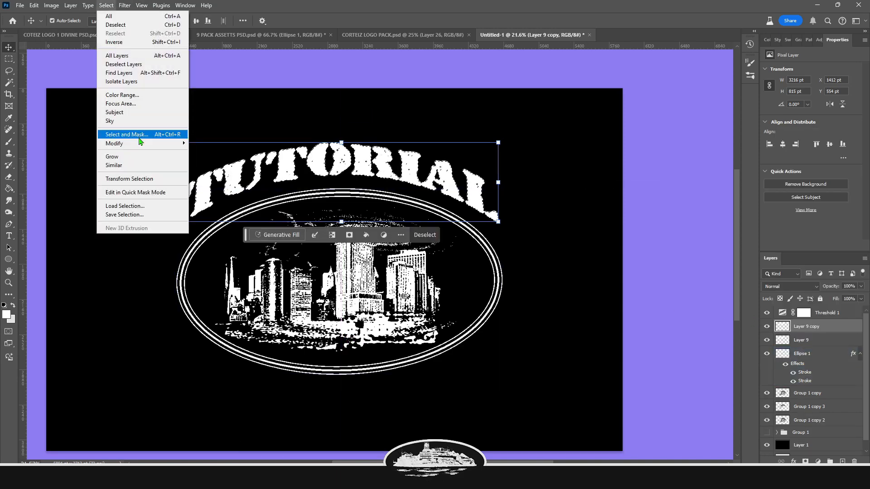
click(211, 170)
text(3)
click(478, 156)
key(g)
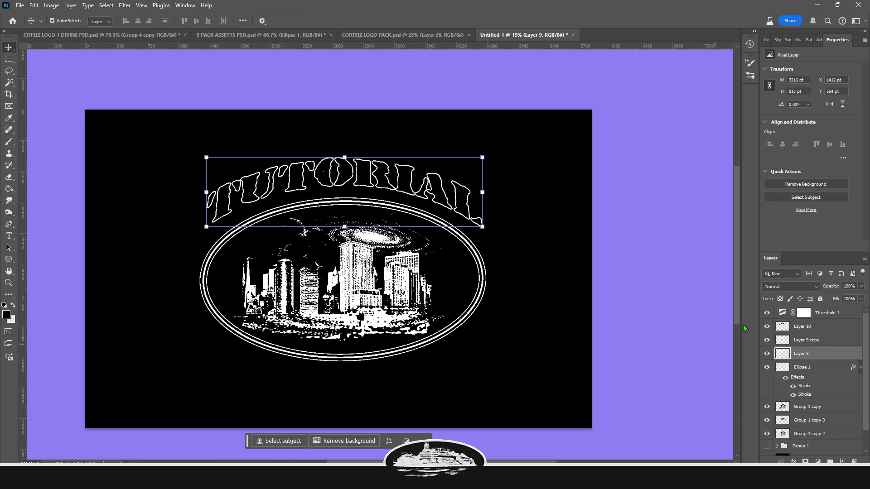
click(804, 332)
right_click(807, 329)
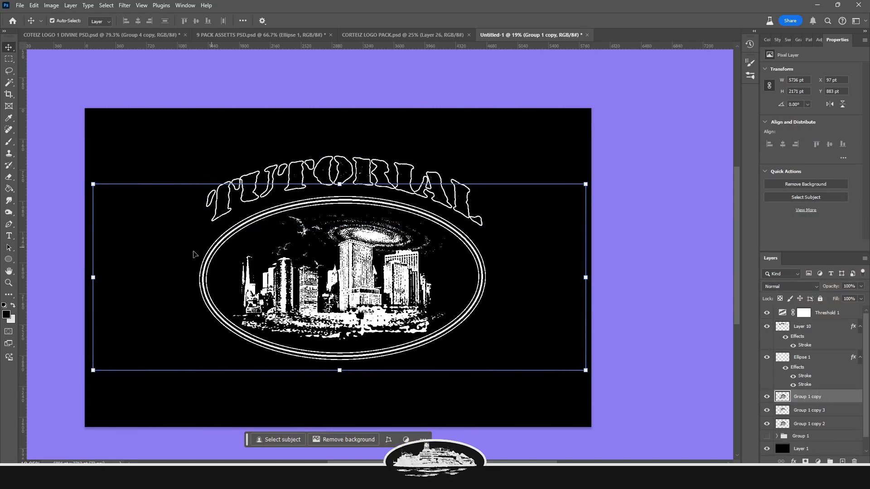
Smudge the city buildings with the Smudge tool at 39% strength, resizing the brush, and shift the artwork down slightly
click(9, 201)
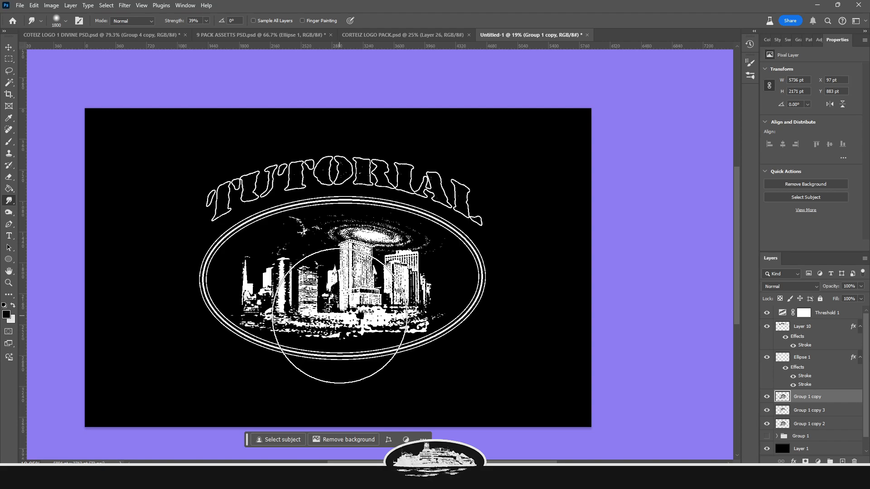
click(34, 7)
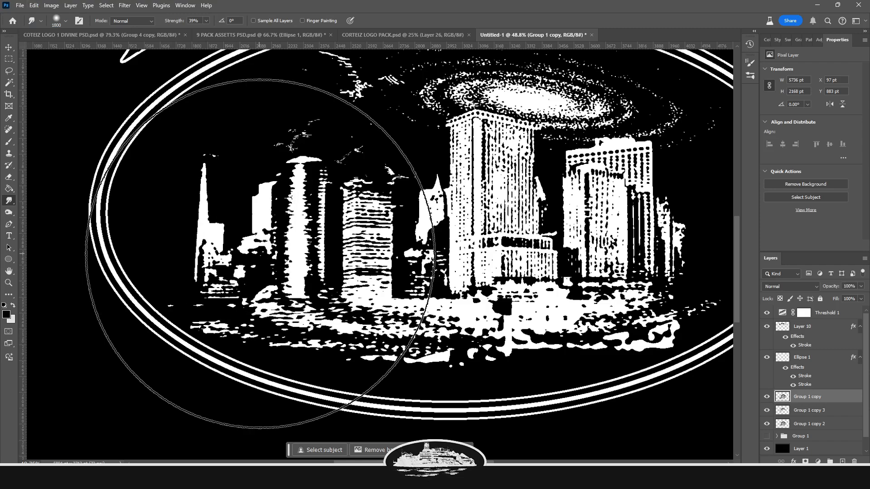
scroll(263, 254, down, 8)
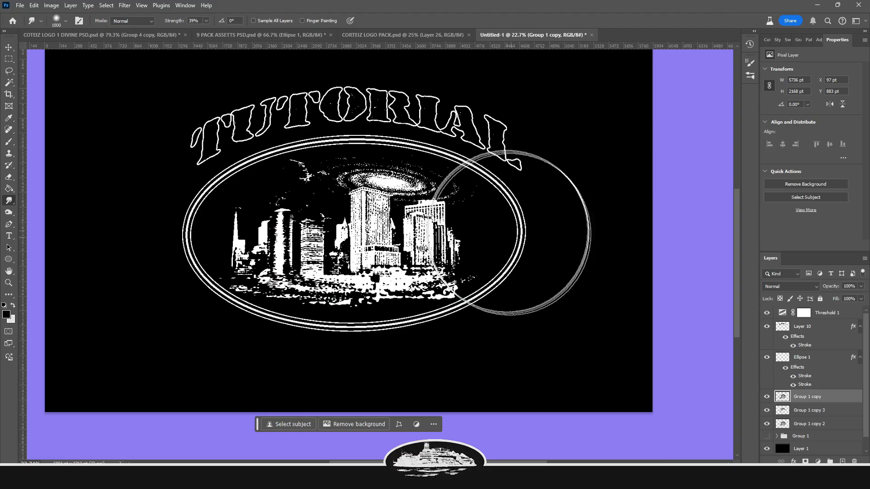
drag(508, 252, 513, 252)
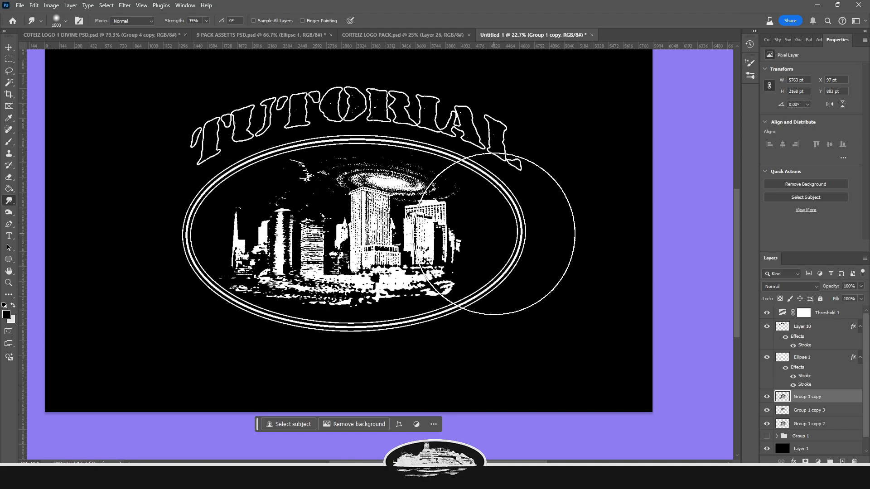
key(bracketleft)
key(bracketleft)
key(bracketleft)
key(bracketleft)
key(bracketleft)
key(bracketleft)
key(bracketleft)
key(bracketleft)
key(bracketleft)
key(bracketleft)
key(bracketleft)
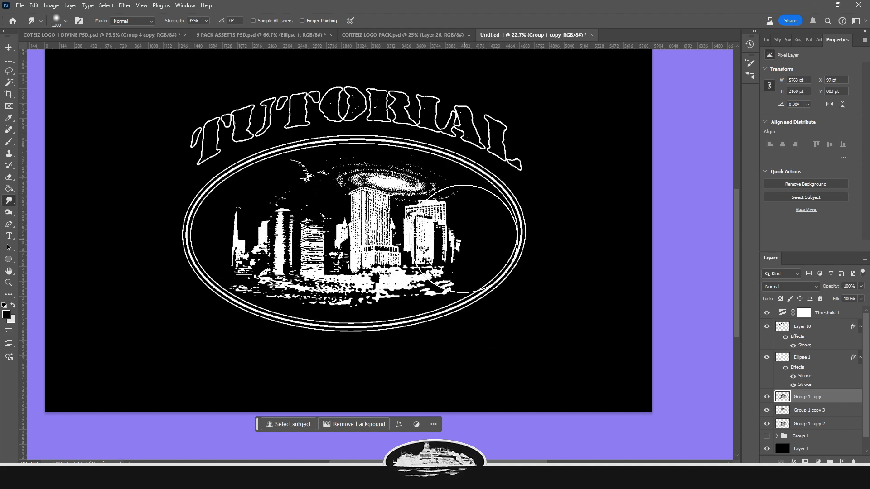
key(bracketleft)
key(bracketleft)
key(bracketleft)
key(bracketleft)
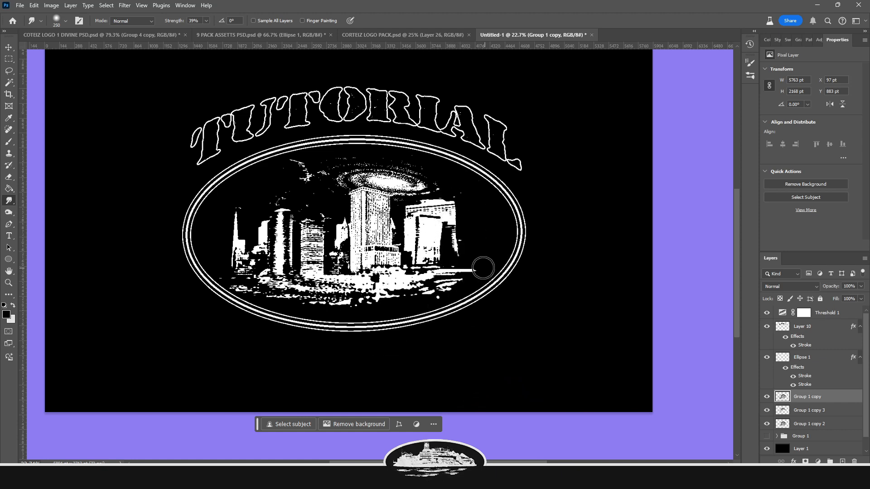
key(bracketright)
key(bracketright)
key(bracketright)
key(bracketright)
key(bracketright)
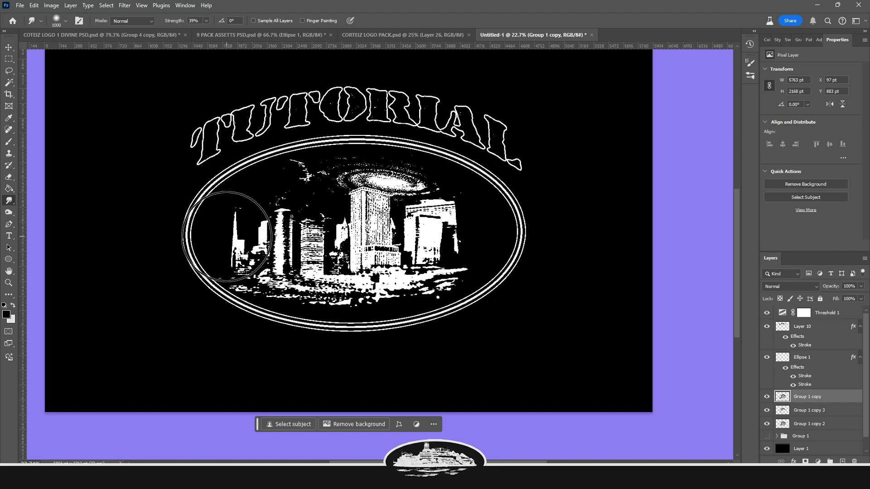
scroll(387, 234, up, 1)
mouse_move(389, 232)
mouse_down()
mouse_move(402, 216)
mouse_move(307, 232)
mouse_up()
drag(475, 235, 448, 292)
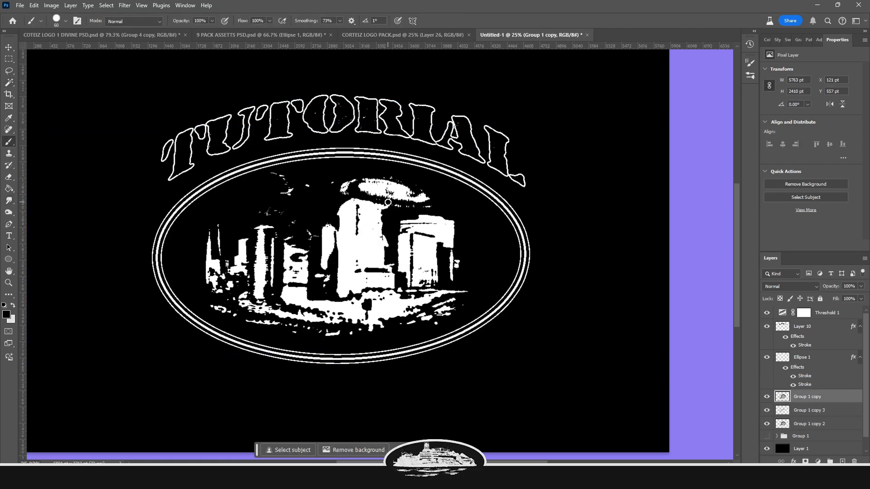
mouse_move(369, 177)
mouse_down()
mouse_move(350, 207)
mouse_move(369, 252)
mouse_up()
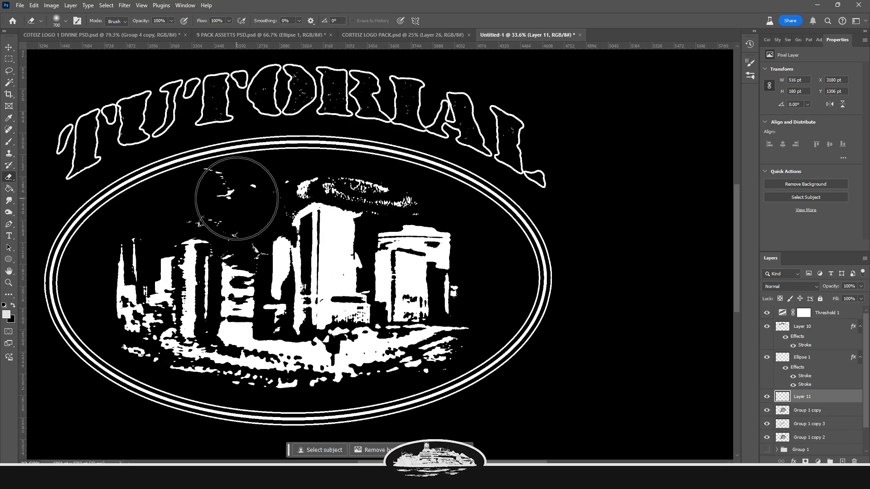
Add a new empty layer above Layer 11 and switch to the Brush tool, adjusting its brush settings
click(814, 327)
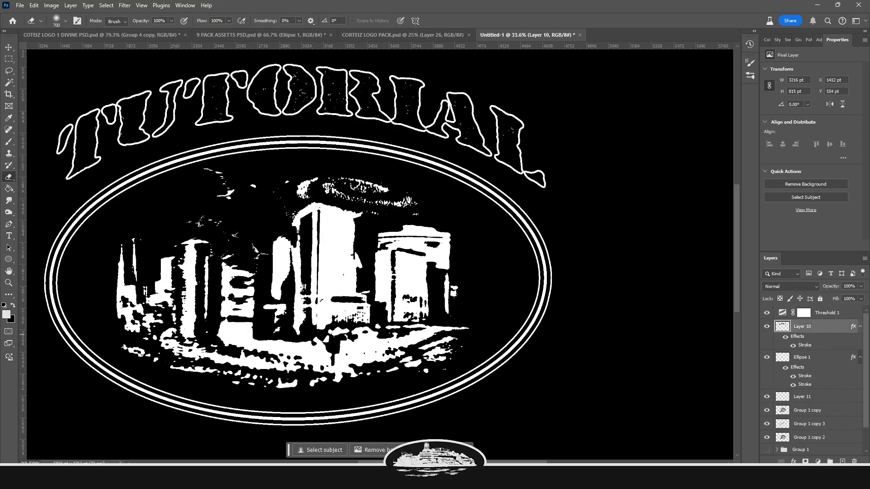
click(808, 397)
click(842, 461)
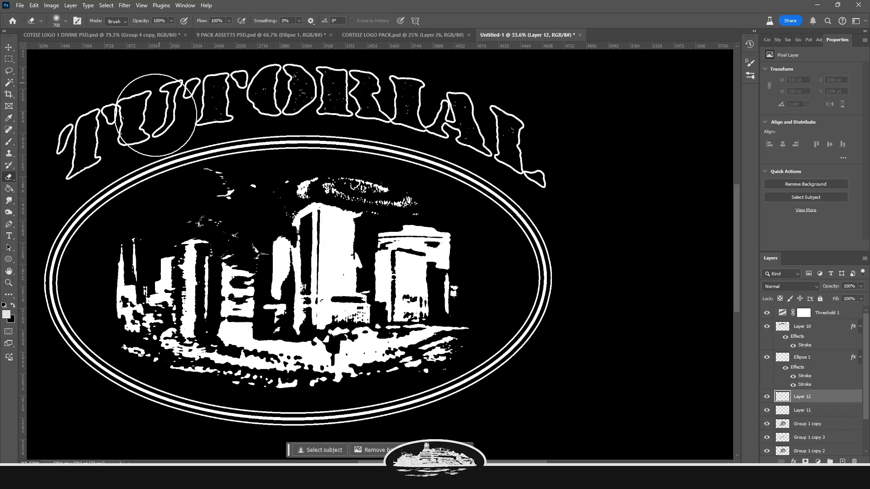
key(b)
click(66, 21)
click(65, 21)
click(65, 21)
click(67, 26)
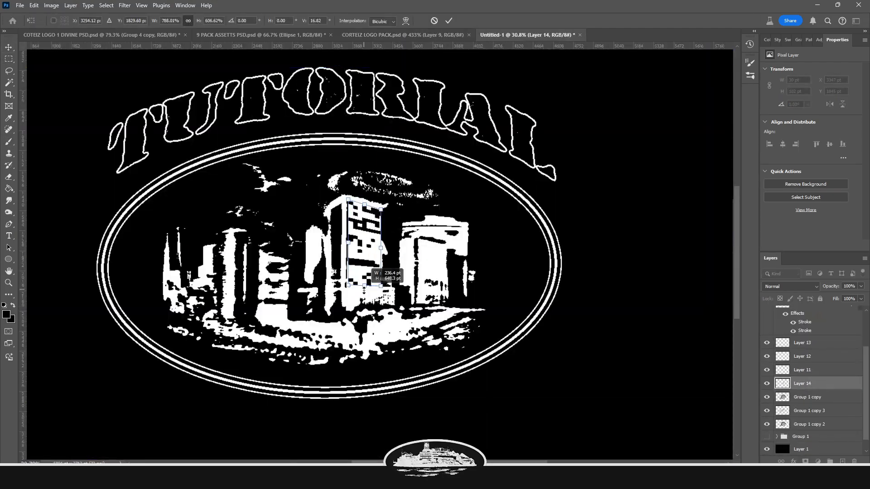
Erase a small patch of the central building in the city artwork with the Eraser tool
drag(364, 291, 364, 308)
scroll(382, 204, up, 3)
key(Return)
scroll(379, 190, down, 3)
key(e)
drag(349, 267, 339, 274)
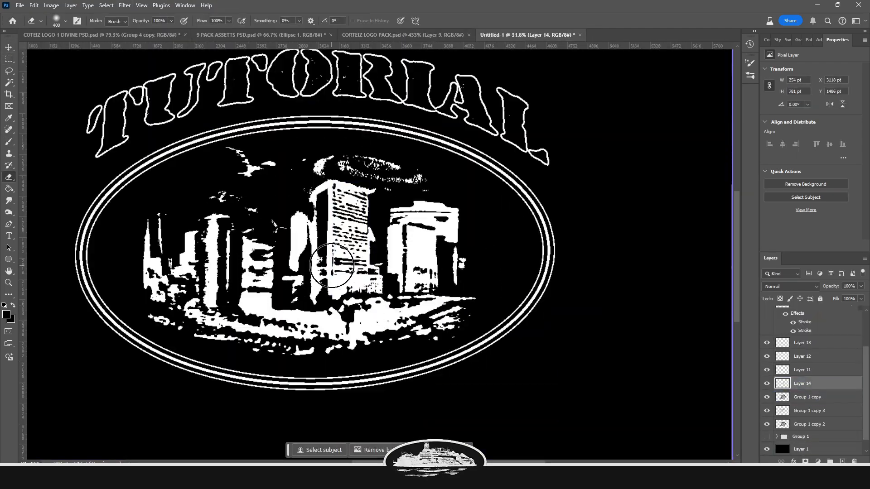
scroll(319, 261, down, 3)
key(v)
scroll(327, 247, up, 3)
key(b)
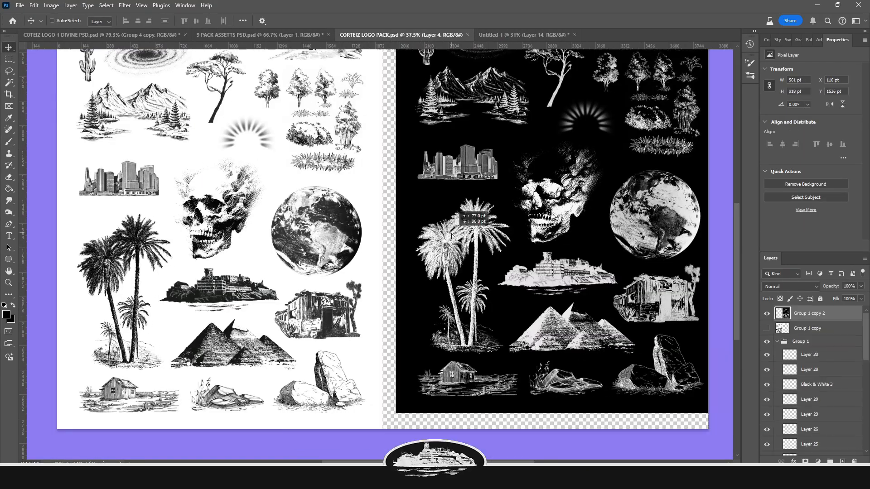
drag(484, 361, 480, 355)
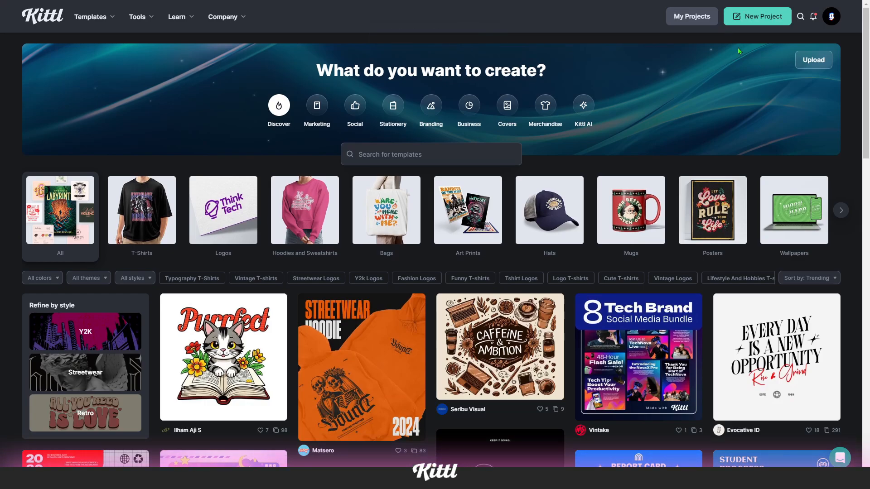
Switch to Kittl, start a new project, place the uploaded logo image on the artboard and remove its background
click(746, 26)
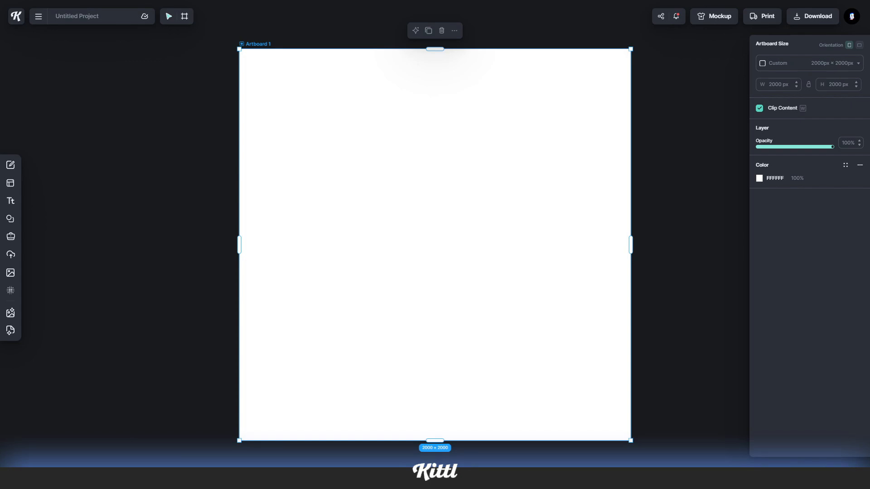
drag(411, 254, 415, 260)
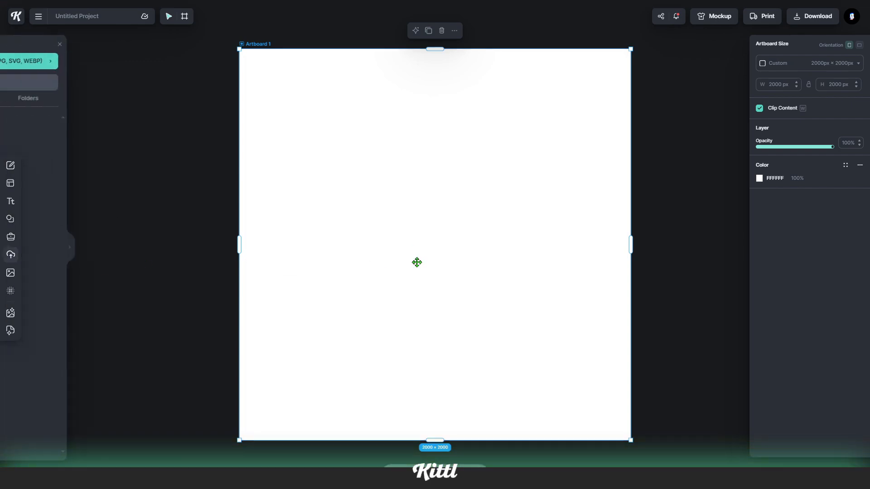
drag(459, 249, 629, 128)
drag(504, 217, 508, 212)
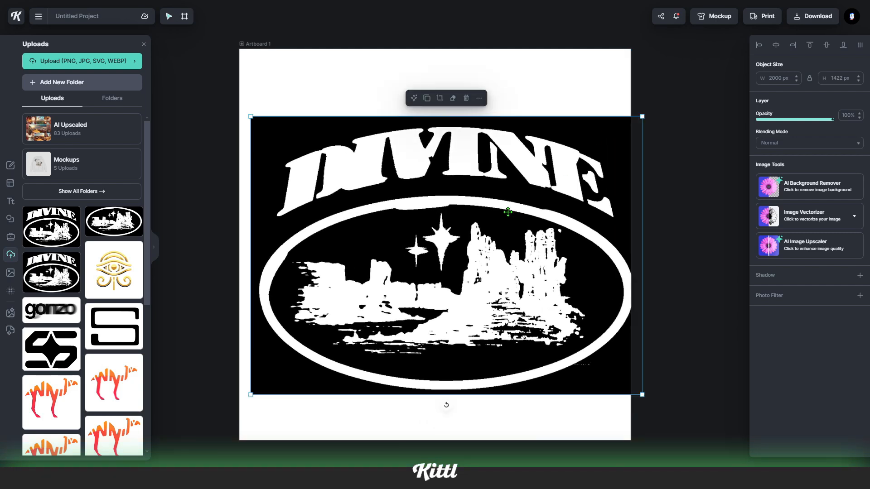
drag(411, 265, 400, 251)
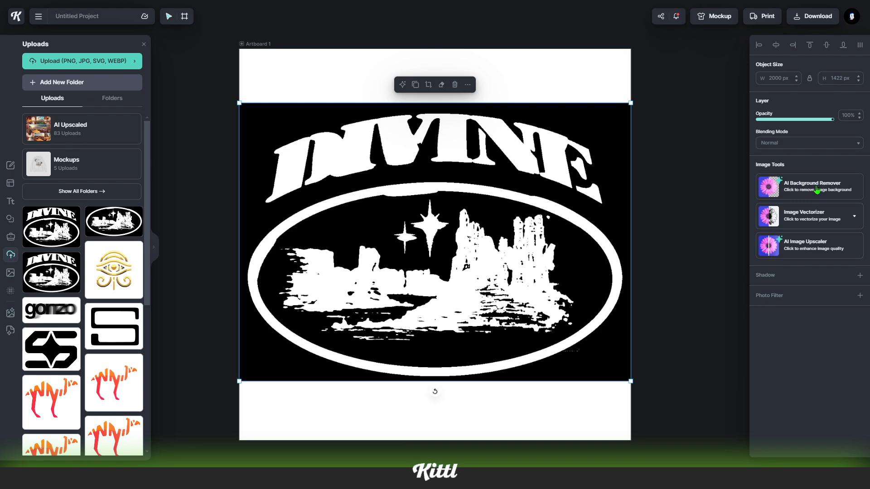
click(797, 193)
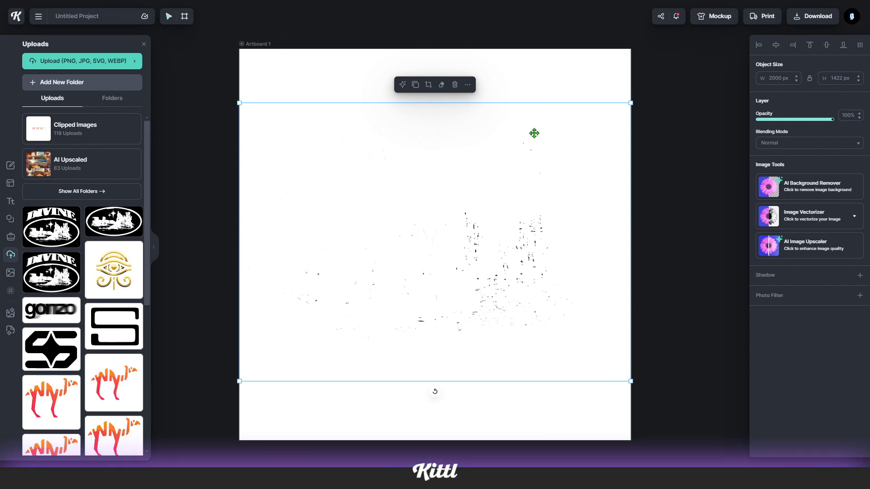
Set the artboard colour's opacity to 0% for a transparent background and enlarge the logo slightly
click(256, 45)
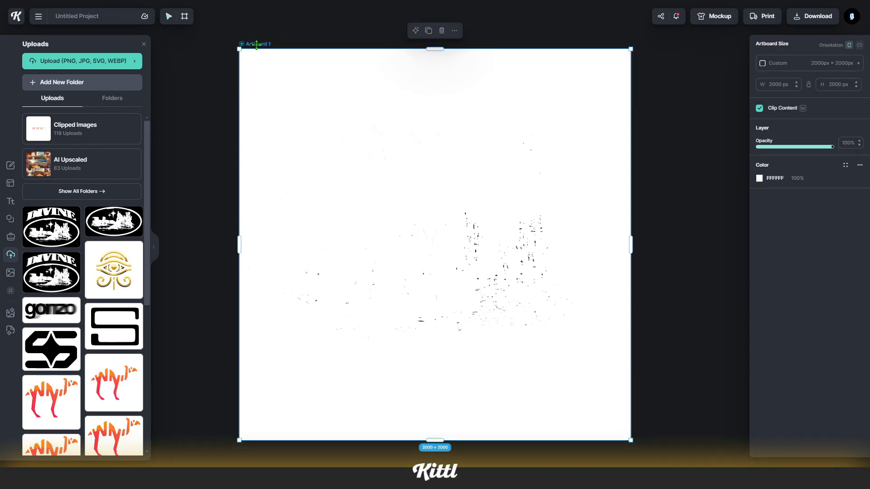
click(795, 179)
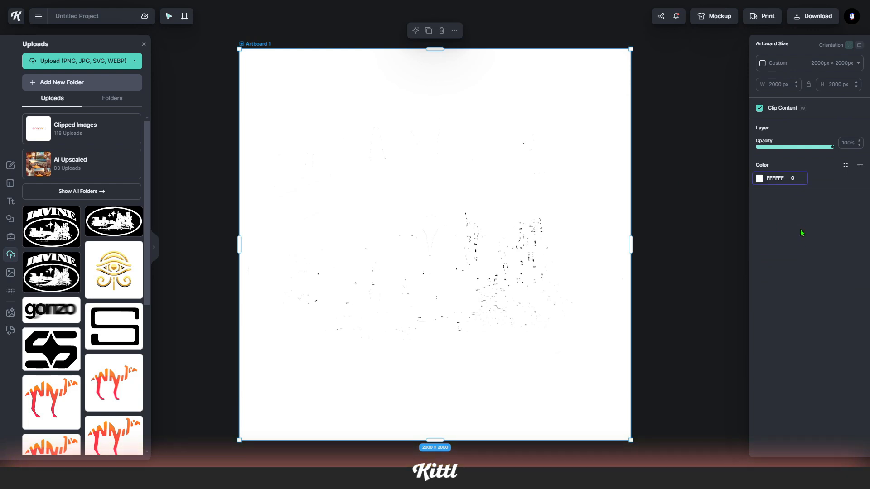
key(Return)
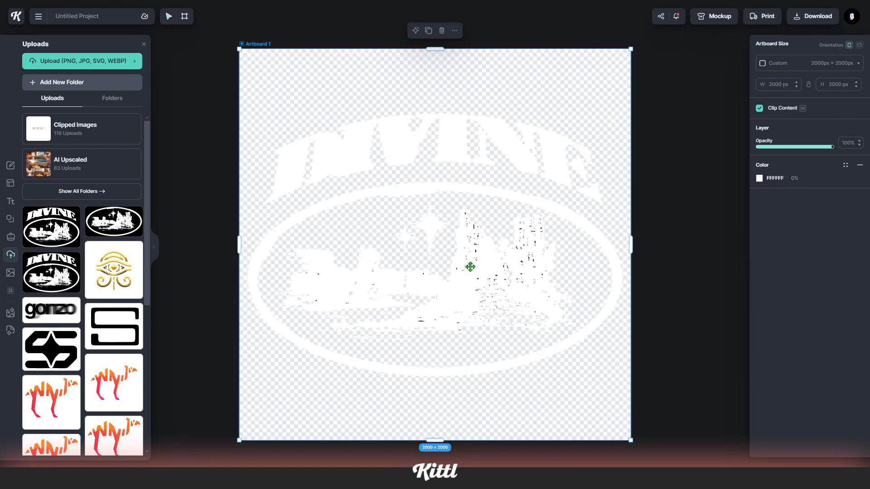
click(458, 276)
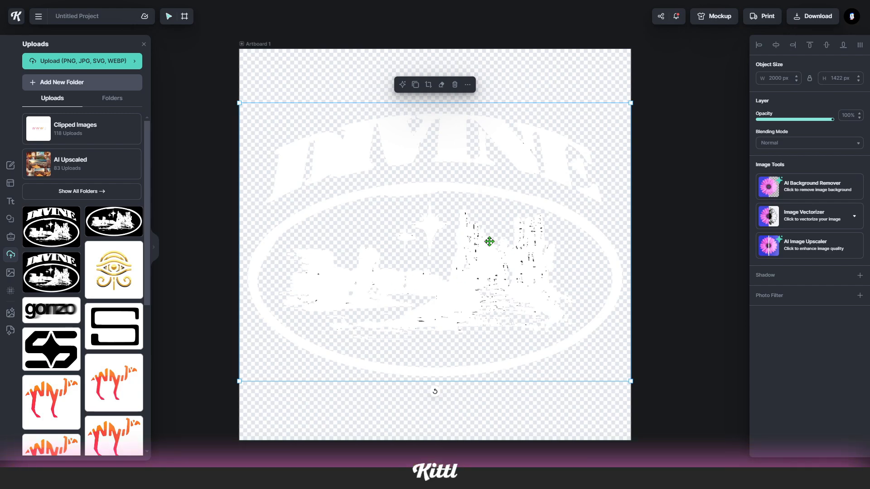
drag(630, 103, 636, 96)
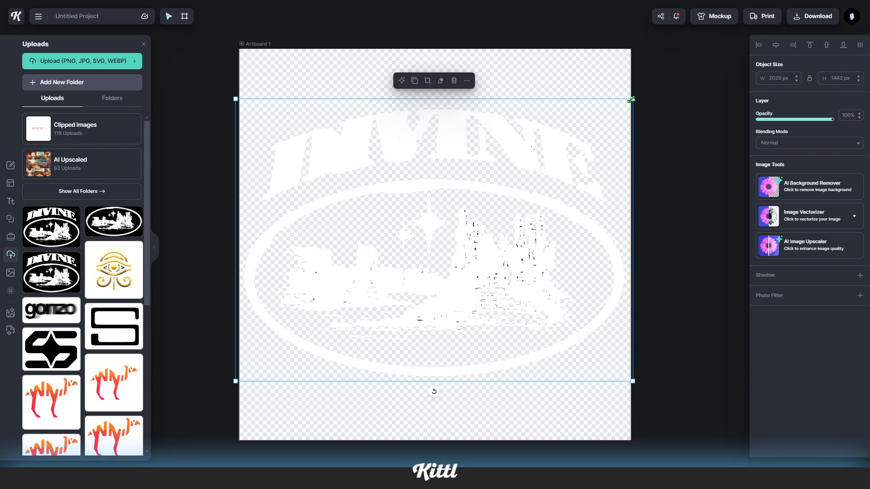
Open the T-shirt mockup and try different shirt colours, settling on black 000000
click(702, 20)
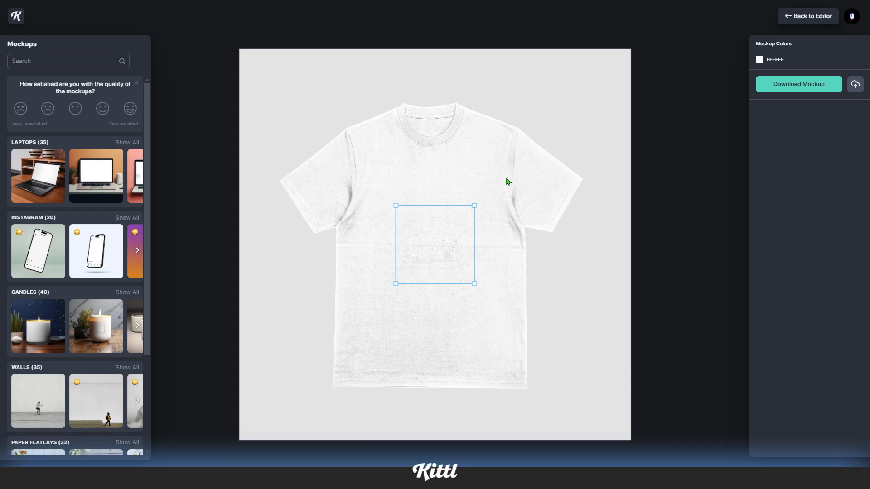
click(759, 60)
drag(693, 122, 522, 184)
mouse_move(659, 158)
mouse_down()
mouse_move(712, 120)
mouse_move(770, 128)
mouse_move(790, 57)
mouse_up()
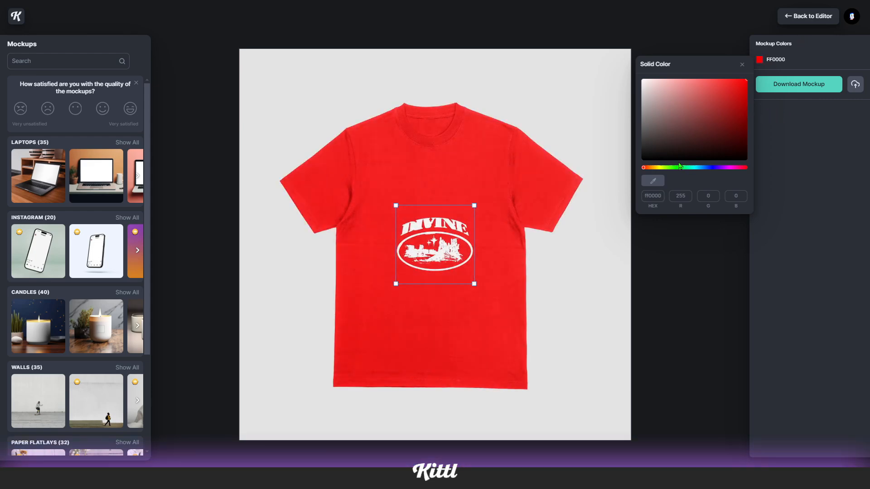
drag(711, 168, 733, 169)
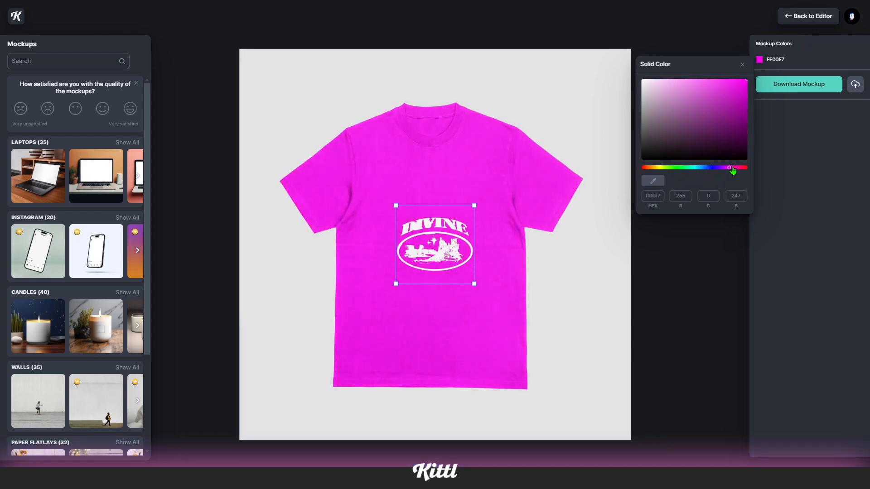
drag(726, 98, 730, 108)
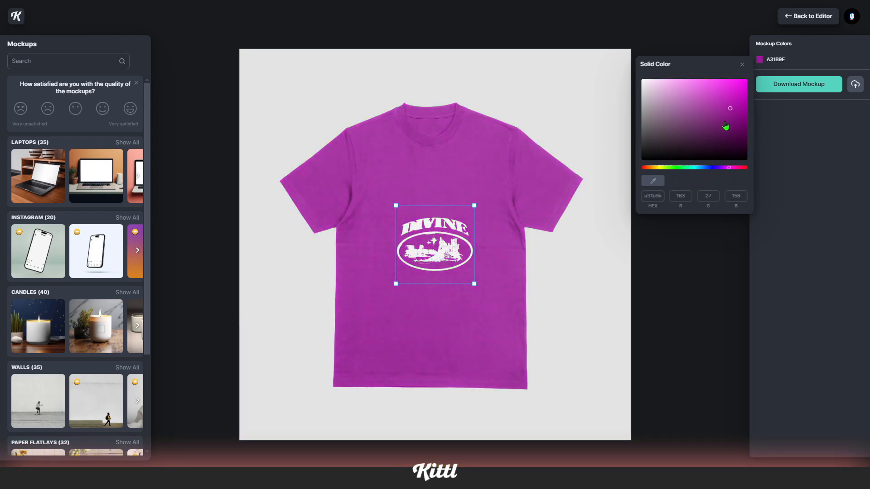
drag(732, 171, 640, 177)
mouse_move(662, 133)
mouse_down()
mouse_move(650, 155)
mouse_move(524, 242)
mouse_up()
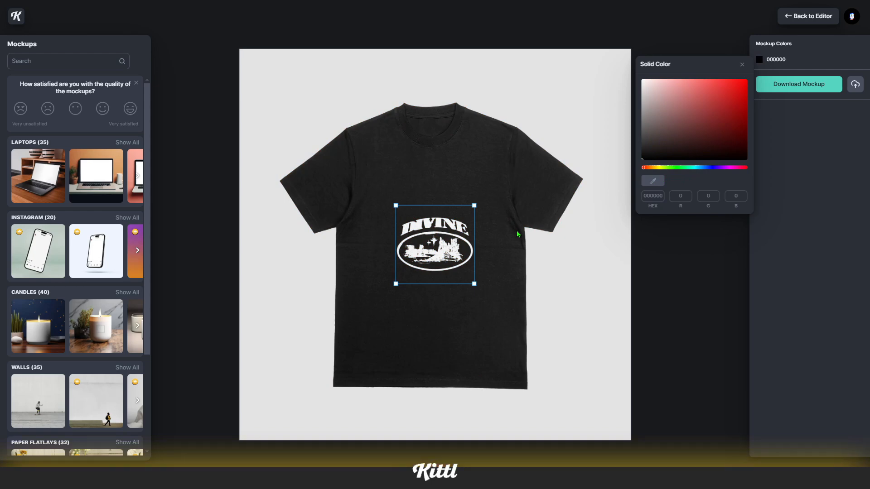
click(518, 233)
Switch to a can mockup and reposition the logo design on the can
scroll(93, 227, down, 20)
scroll(92, 227, down, 5)
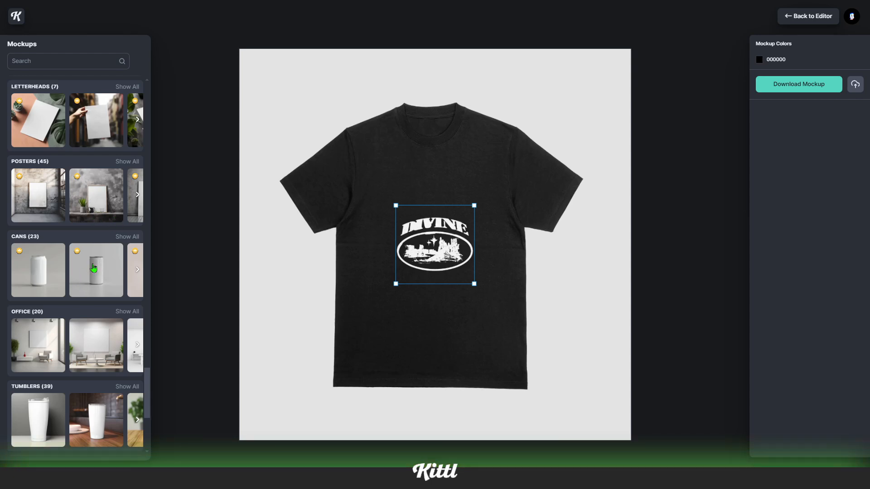
click(53, 268)
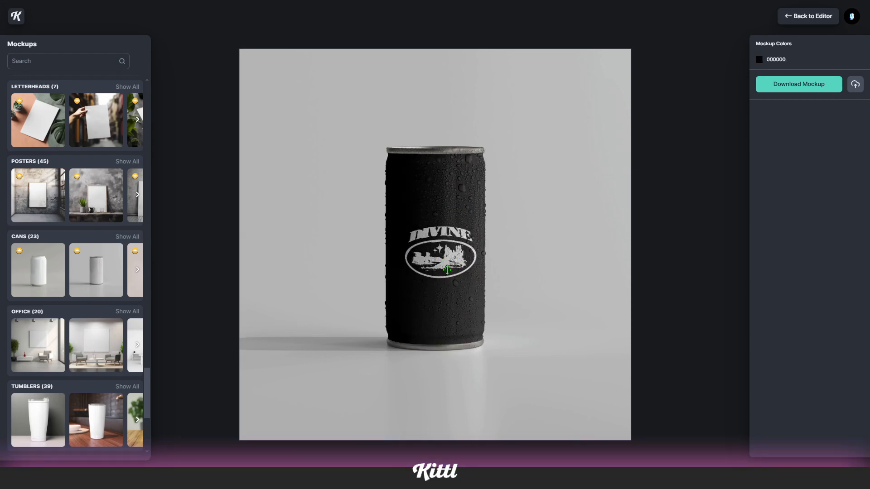
click(447, 269)
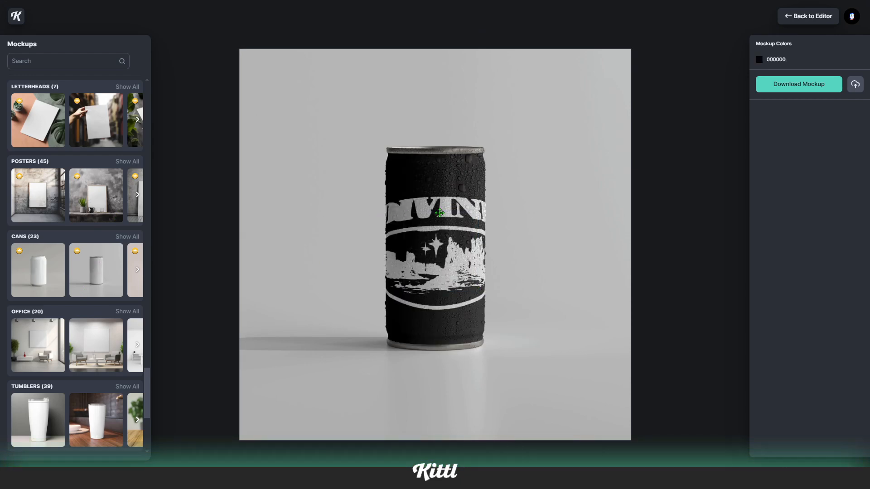
click(439, 212)
mouse_move(448, 209)
mouse_down()
mouse_move(427, 207)
mouse_move(449, 208)
mouse_move(441, 218)
mouse_up()
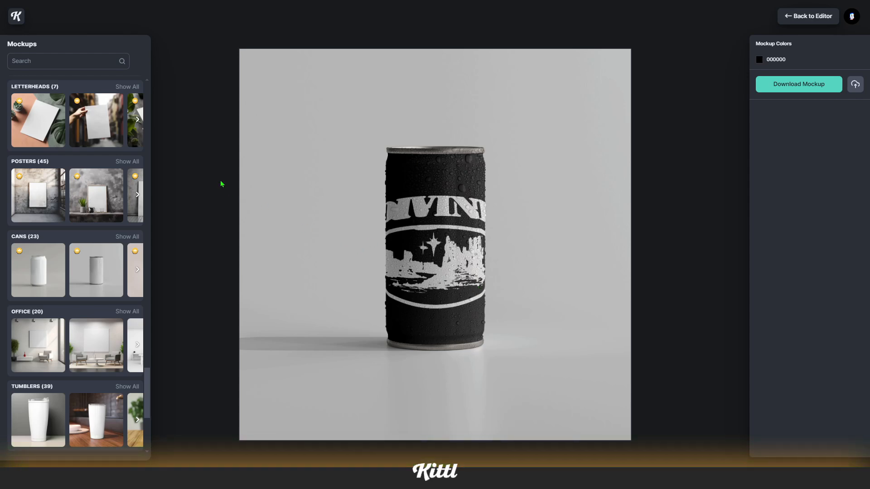
Try the logo on the sneaker and jacket mockups, moving the design higher on the jacket's back
scroll(112, 271, down, 5)
click(104, 284)
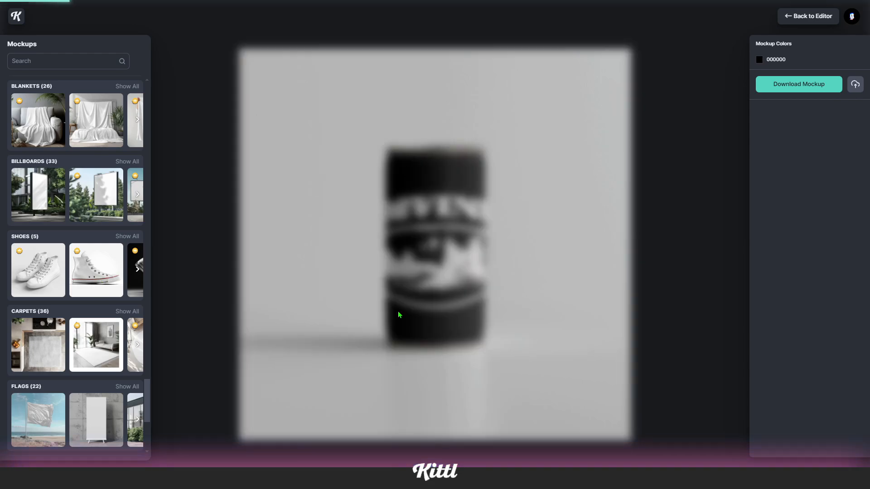
drag(379, 207, 568, 138)
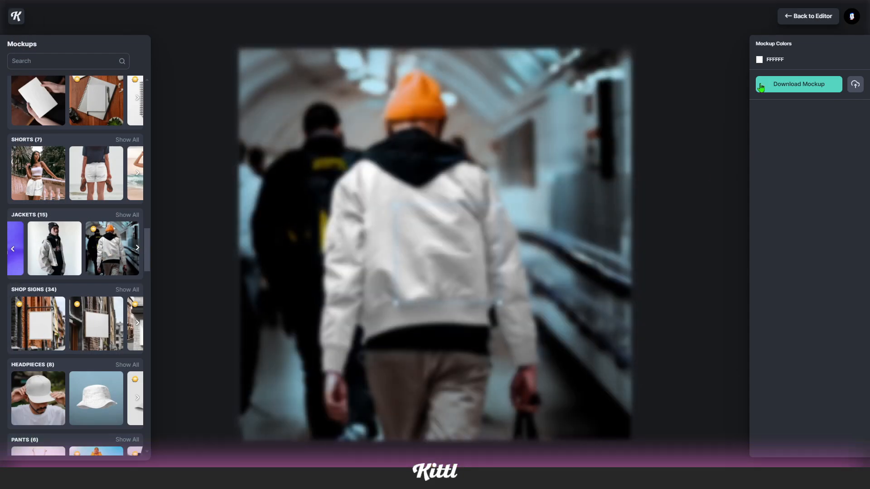
click(759, 59)
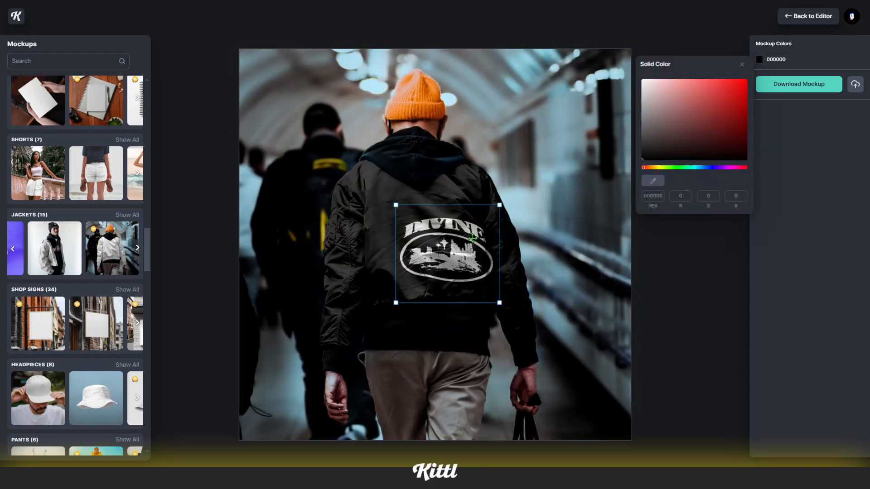
drag(475, 240, 423, 190)
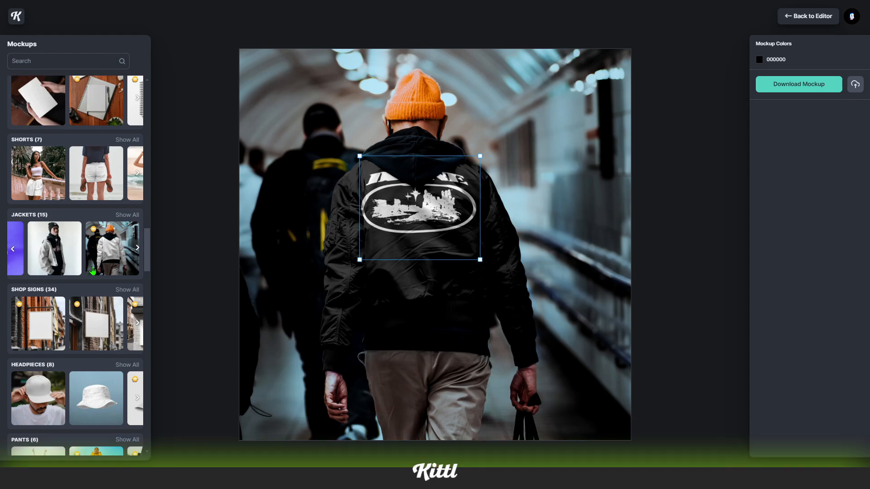
Show all apparel flatlay mockups and choose the black hoodie mockup
scroll(90, 270, up, 10)
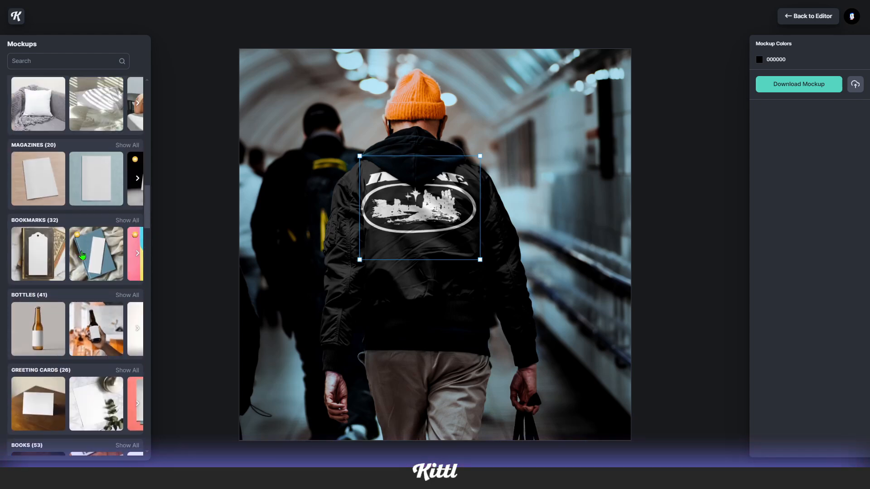
scroll(83, 258, up, 5)
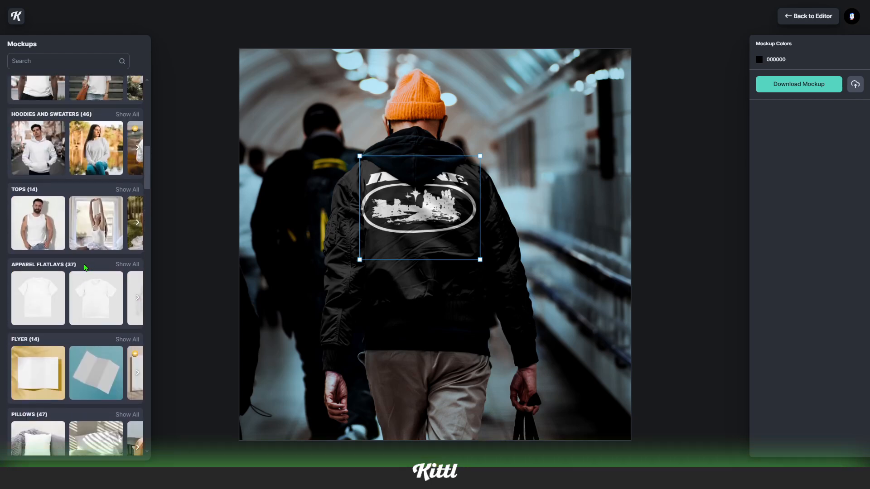
click(131, 269)
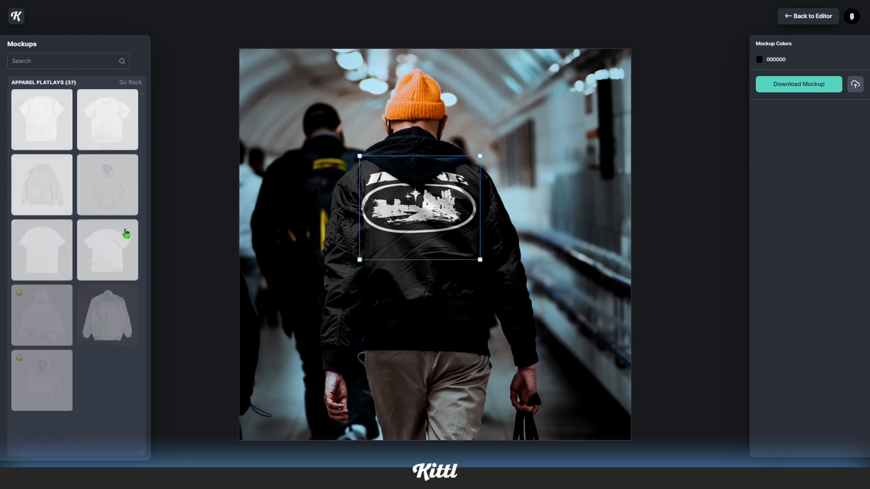
click(121, 161)
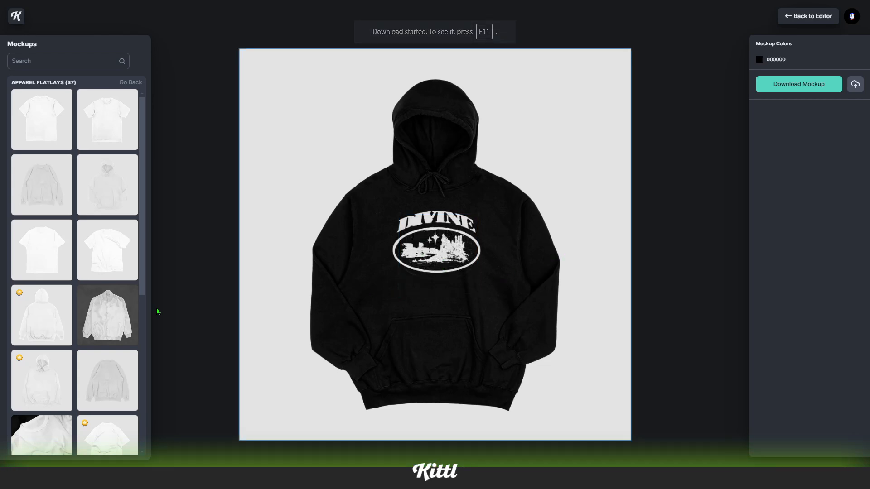
Switch to the crewneck sweatshirt mockup, adjust the logo placement, and set the sweatshirt colour to light blue 4C99F6
scroll(115, 317, down, 1)
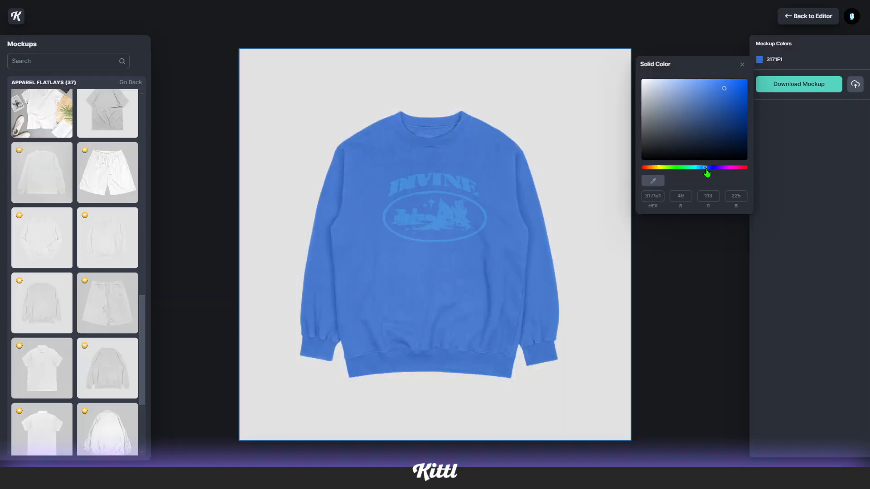
drag(702, 173, 705, 174)
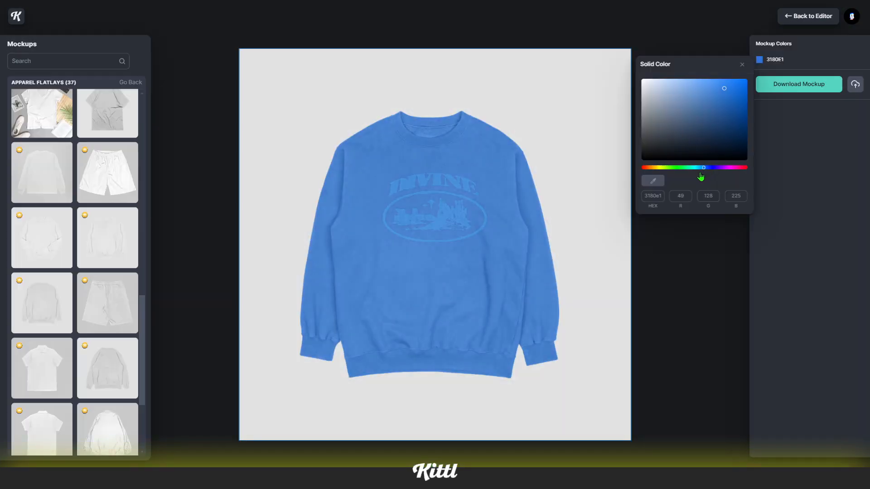
click(439, 191)
drag(454, 218, 456, 219)
click(553, 178)
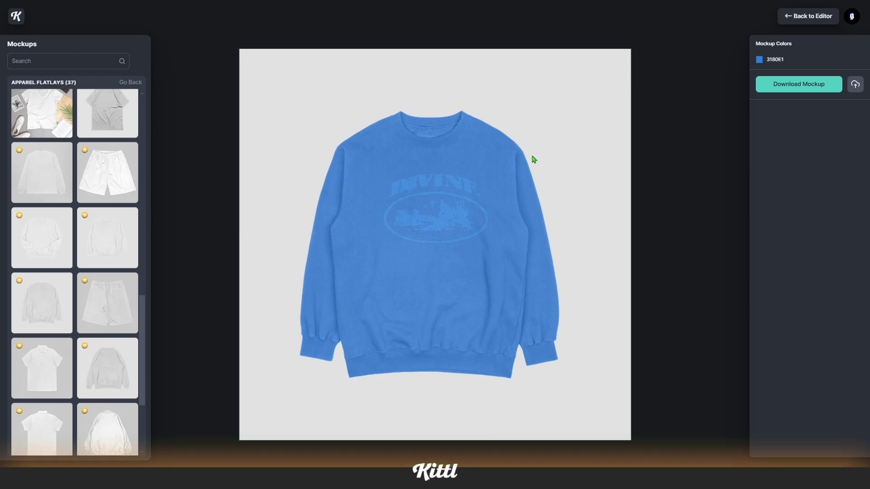
drag(492, 261, 496, 266)
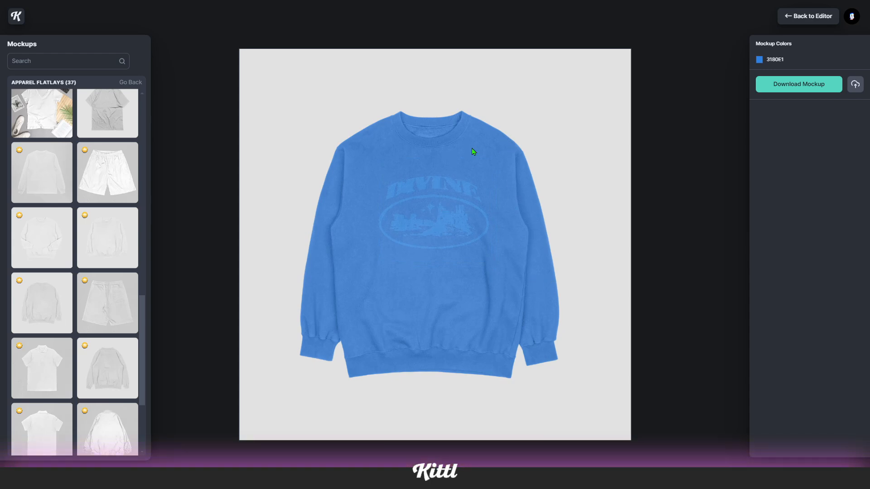
click(759, 60)
click(714, 82)
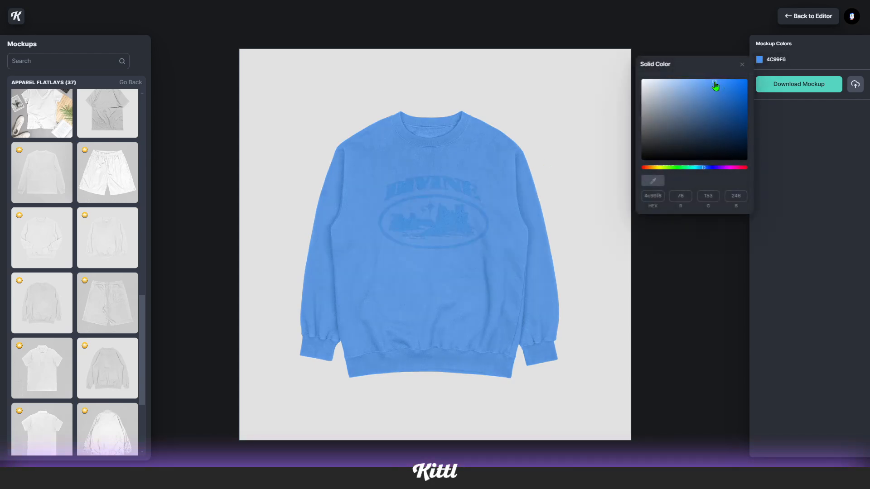
drag(714, 83, 706, 84)
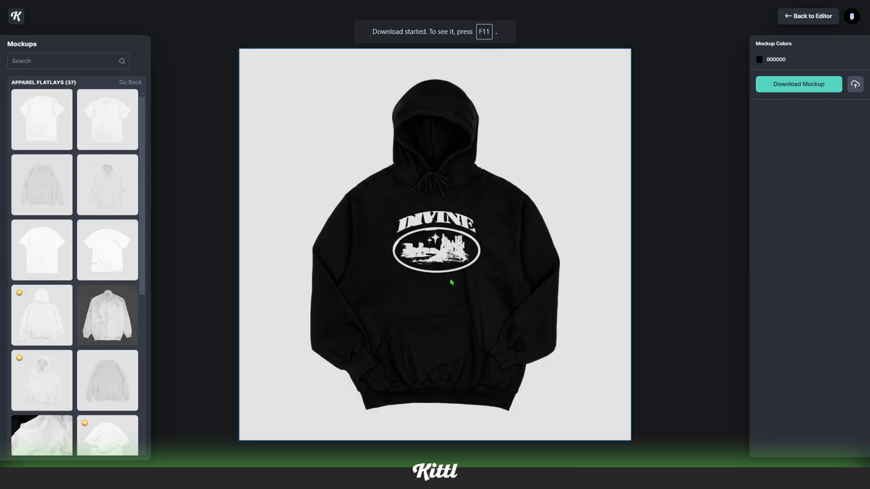
Preview the logo on a T-shirt mockup and adjust the shirt colour in the colour picker
scroll(115, 314, down, 1)
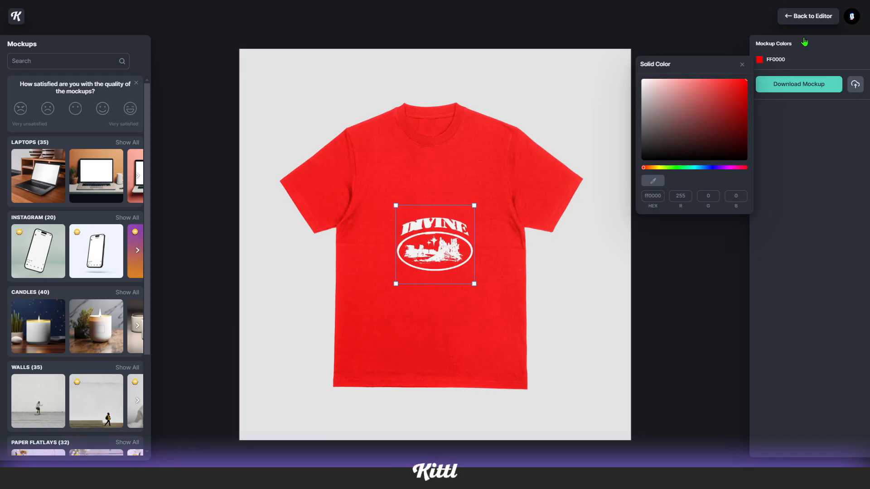
drag(673, 170, 732, 178)
mouse_move(727, 110)
mouse_down()
mouse_move(728, 94)
mouse_move(728, 101)
mouse_up()
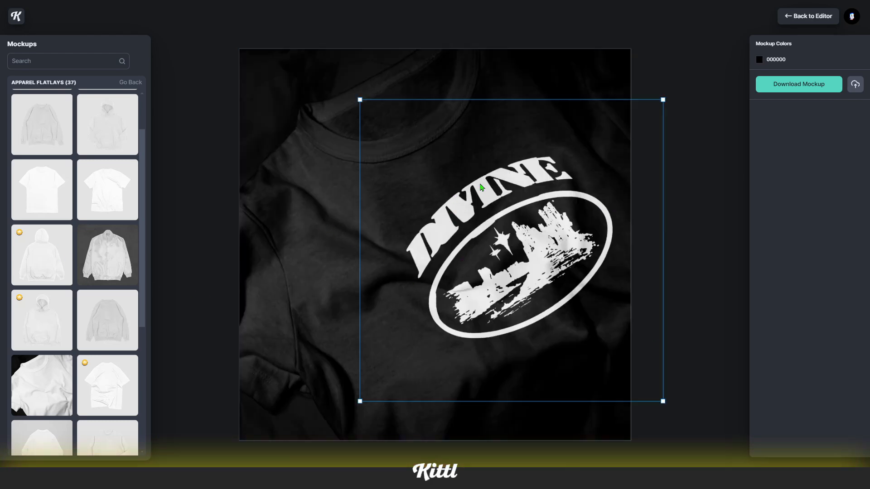
Reposition and enlarge the logo on the black T-shirt close-up mockup
drag(542, 256, 518, 276)
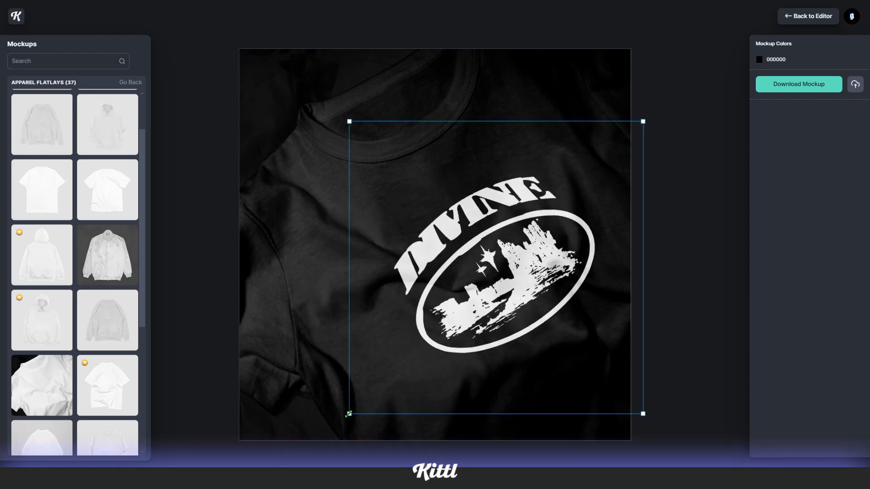
drag(349, 414, 357, 405)
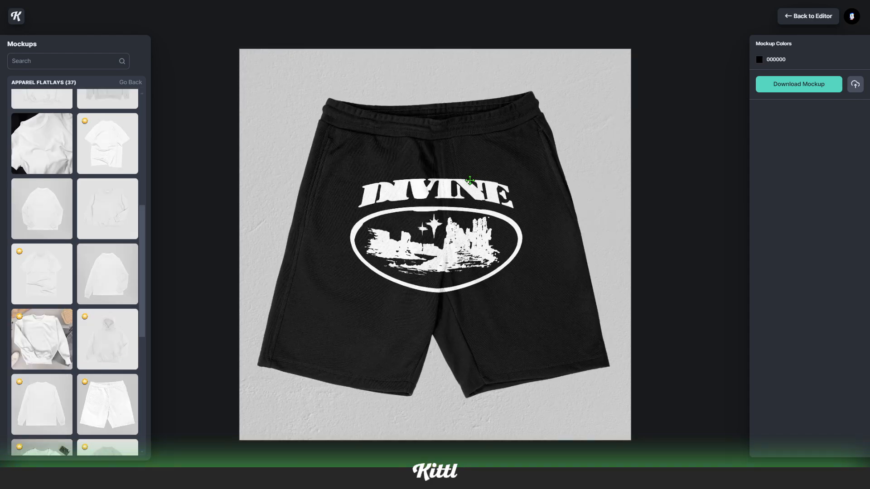
drag(507, 153, 521, 141)
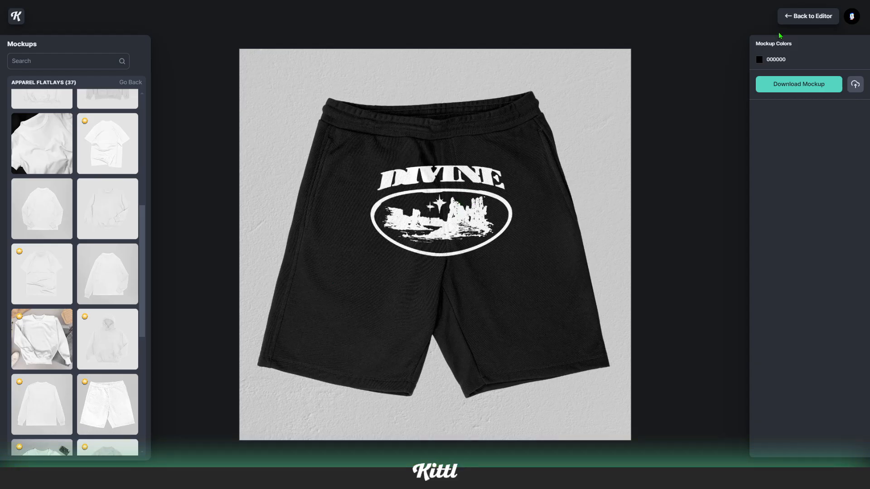
Return to the editor and recolour the logo illustration orange
click(807, 16)
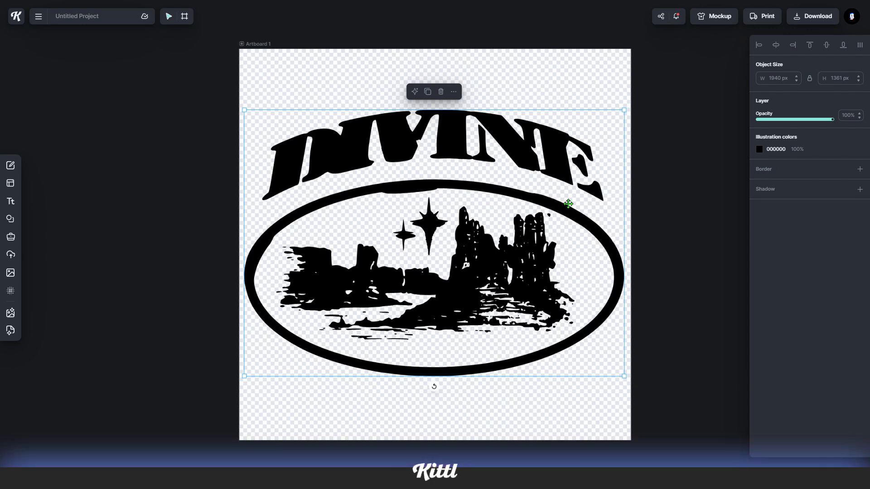
click(759, 149)
click(645, 323)
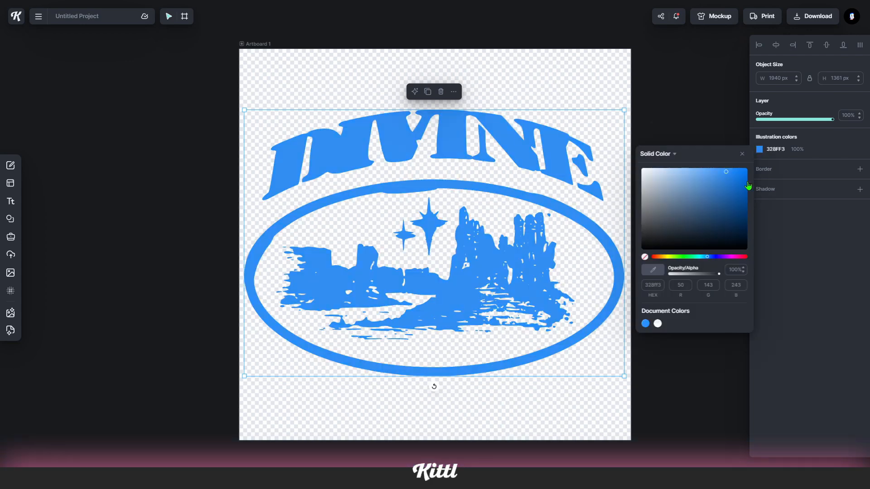
click(777, 236)
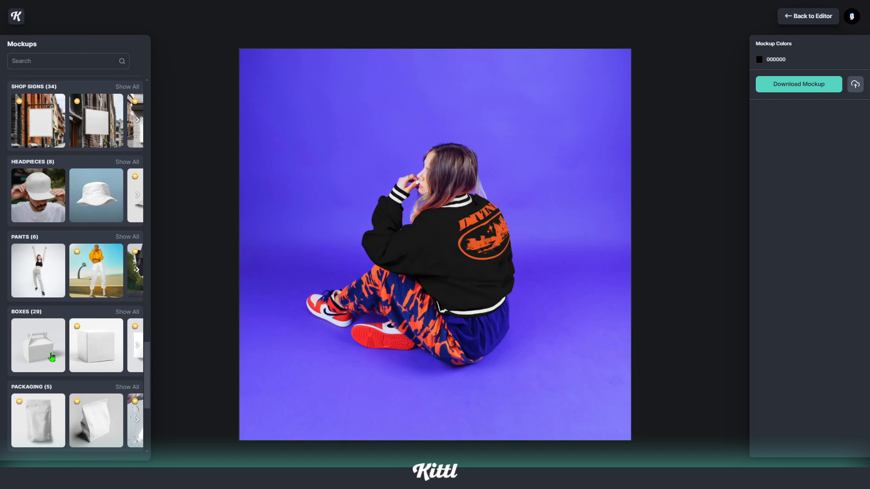
Preview the orange logo on a gable box mockup, nudging its position, and on a blue sweatshirt mockup
click(52, 357)
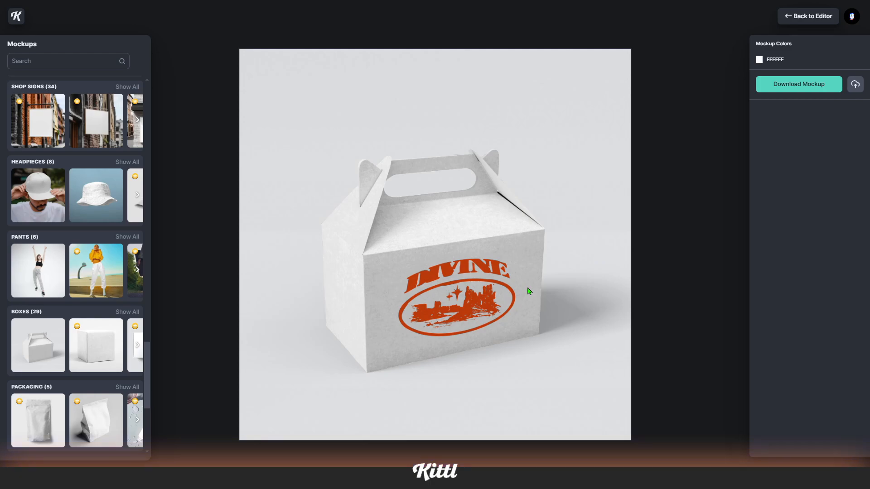
drag(502, 286, 501, 289)
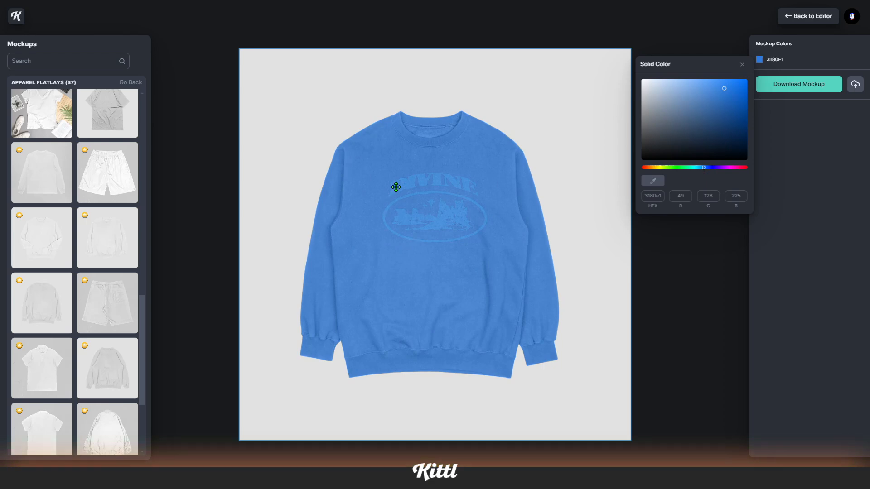
click(438, 193)
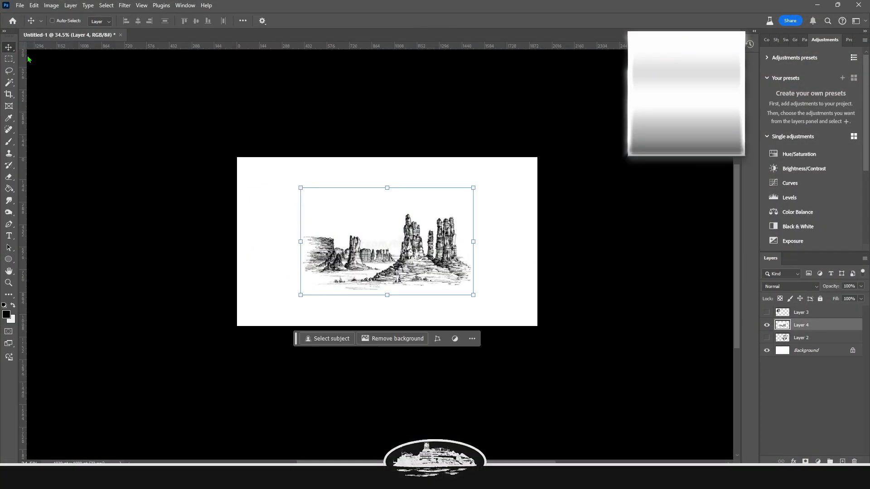
Add a Threshold adjustment over the landscape sketch and raise its threshold level
key(alt+t)
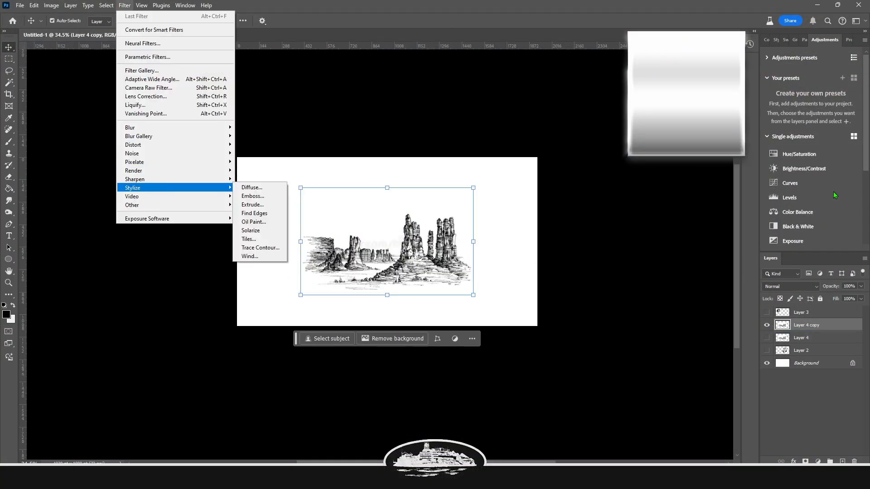
click(812, 211)
scroll(812, 210, down, 5)
click(794, 230)
drag(811, 119, 846, 119)
click(803, 340)
Select a region of the landscape and nudge it slightly to the left
click(8, 200)
mouse_move(337, 257)
mouse_down()
mouse_move(311, 256)
mouse_move(514, 310)
mouse_up()
key(v)
drag(481, 243, 466, 243)
key(Return)
On a new layer, draw an elliptical selection around the landscape, fill it, and deselect
click(810, 312)
click(841, 461)
key(shift+m)
drag(296, 210, 468, 295)
key(g)
click(382, 252)
key(ctrl+d)
Give the ellipse layer a Stroke and Color Overlay layer style
double_click(827, 312)
click(542, 370)
click(536, 323)
drag(676, 282, 680, 281)
click(832, 251)
Rasterize the ellipse's layer style and delete its inner fill
right_click(815, 312)
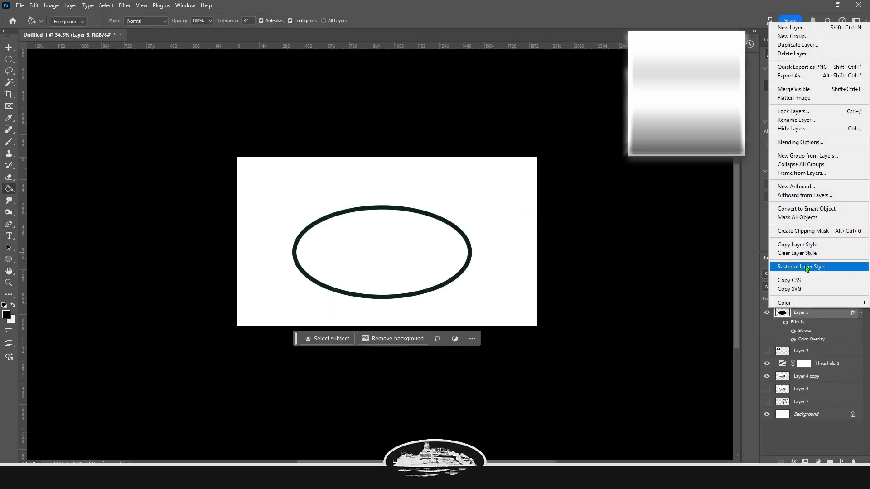
click(806, 266)
key(Delete)
Reopen the ellipse layer's style settings and adjust them
scroll(400, 259, up, 7)
double_click(828, 313)
click(542, 371)
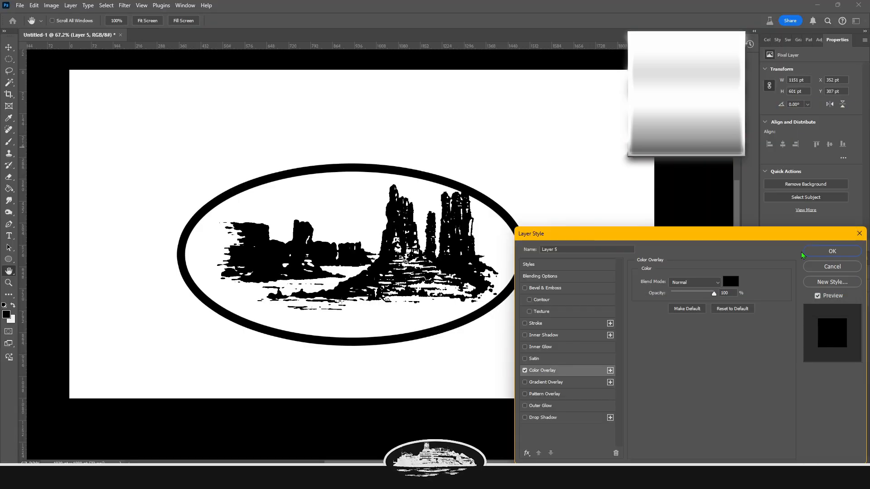
click(832, 251)
Transform the landscape layer slightly to fit inside the ellipse
key(v)
click(812, 367)
key(ctrl+t)
drag(515, 234, 512, 236)
key(Return)
Group the ellipse and landscape layers and move the group up
key(ctrl+g)
key(ctrl+t)
drag(423, 237, 417, 223)
key(Return)
Duplicate the group and merge the copy into a single layer
key(ctrl+j)
right_click(816, 312)
click(753, 448)
Add two new layers filled with the light background colour
ctrl+click(842, 461)
click(311, 288)
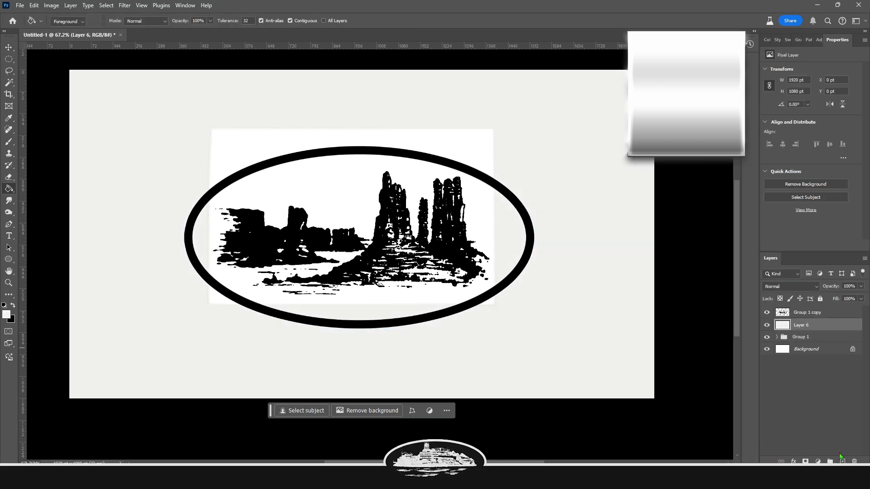
click(842, 461)
click(432, 247)
Select the white area around the merged logo with the Magic Wand and delete it
click(807, 313)
key(w)
click(326, 188)
key(Delete)
key(e)
scroll(197, 168, up, 6)
scroll(213, 277, down, 7)
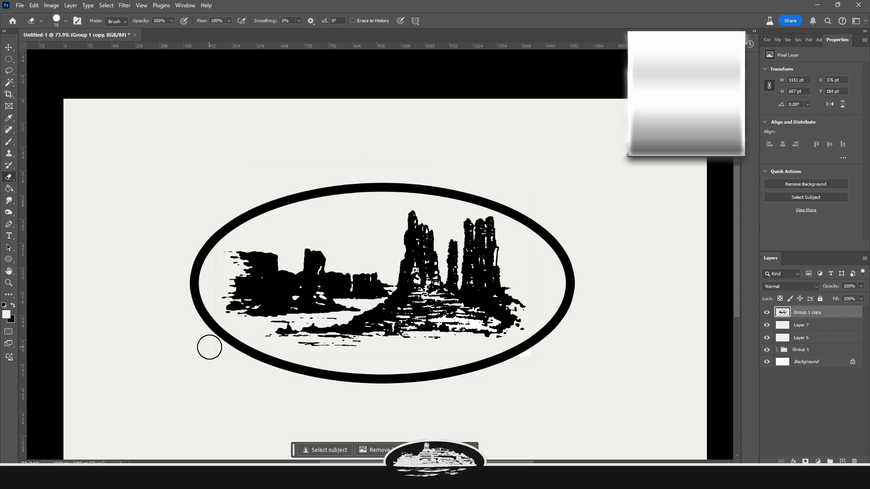
Unlock the background, duplicate and merge the logo layer, and invert it to white on black
click(852, 361)
shift+click(808, 313)
key(ctrl+j)
key(ctrl+e)
click(51, 6)
mouse_move(62, 27)
click(153, 132)
scroll(331, 313, down, 3)
Extend the canvas upward with the Crop tool and add a dark layer beneath the logo
key(c)
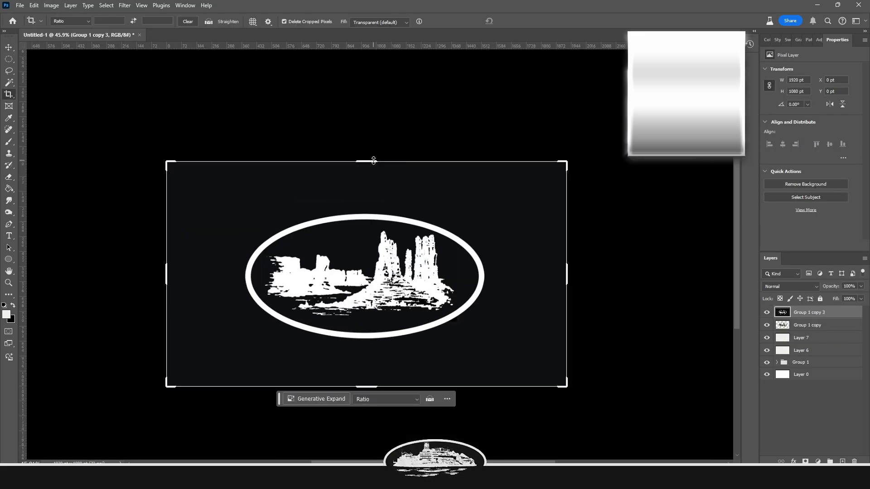
drag(373, 160, 373, 119)
key(Return)
click(842, 461)
drag(812, 312, 812, 337)
Try a BRAND text box, switching the font to Stencil, and cancel the text
key(t)
drag(245, 161, 485, 360)
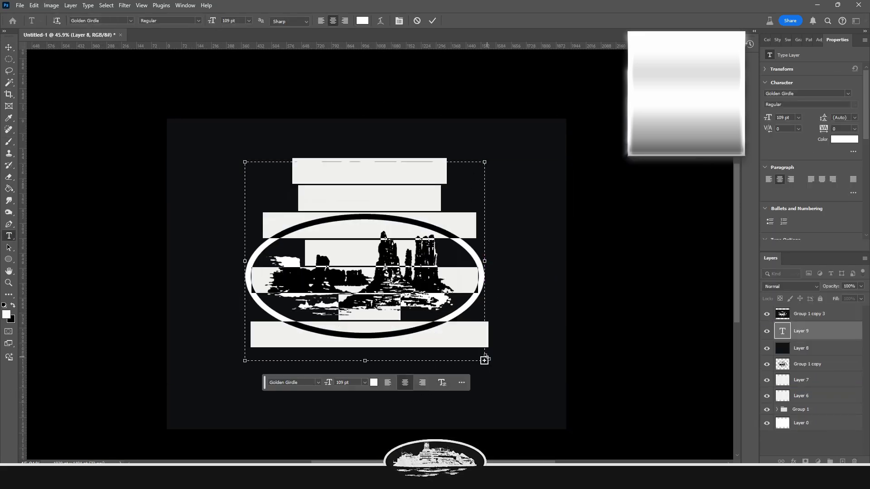
text(BRAND)
key(ctrl+a)
click(12, 305)
click(13, 305)
drag(212, 20, 247, 20)
click(131, 21)
scroll(282, 284, down, 10)
text(stencil)
key(Return)
drag(211, 20, 274, 10)
click(424, 247)
key(ctrl+a)
drag(211, 20, 401, 20)
click(362, 249)
key(Escape)
click(811, 314)
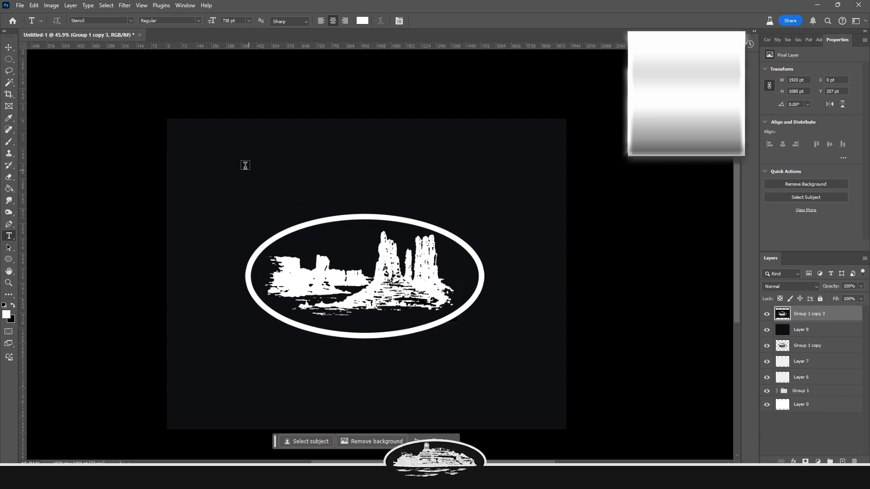
Add the text DIVINE in Stencil above the ellipse, then scale and position it
drag(200, 146, 548, 386)
text(DIVINE)
key(ctrl+a)
drag(212, 20, 58, 21)
key(ctrl+Return)
key(ctrl+t)
drag(547, 145, 485, 188)
drag(406, 194, 429, 178)
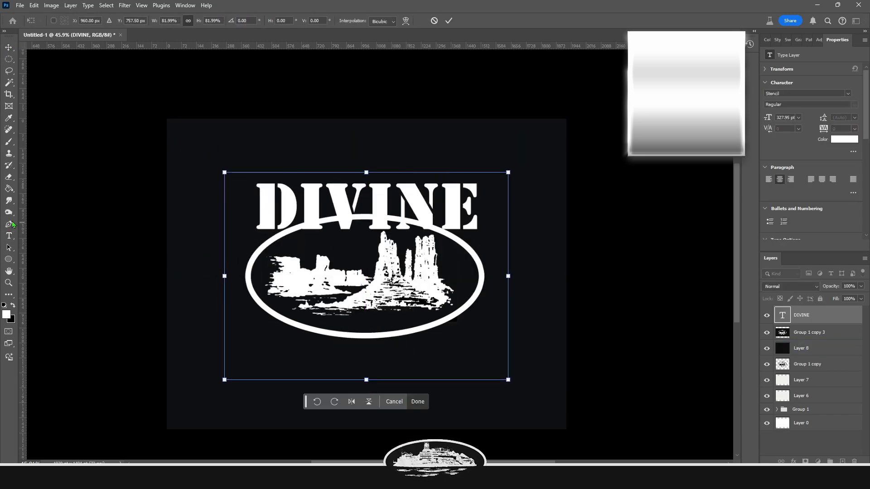
Apply an arc warp to the DIVINE text
click(9, 236)
double_click(366, 206)
click(334, 21)
click(545, 157)
drag(567, 185, 551, 185)
drag(543, 227, 551, 227)
click(625, 144)
drag(530, 161, 517, 170)
mouse_move(454, 187)
mouse_down()
mouse_move(452, 254)
mouse_move(454, 191)
mouse_up()
click(697, 318)
Adjust the DIVINE text's warp bend and move the text slightly lower
click(9, 236)
double_click(366, 199)
click(381, 21)
drag(551, 185, 556, 184)
drag(552, 227, 534, 227)
click(625, 144)
drag(822, 131, 825, 131)
click(9, 47)
mouse_move(366, 148)
mouse_down()
mouse_move(367, 140)
mouse_move(367, 161)
mouse_up()
key(Return)
Rasterize the DIVINE text and distort it by pulling its lower corners inward
right_click(810, 315)
click(743, 425)
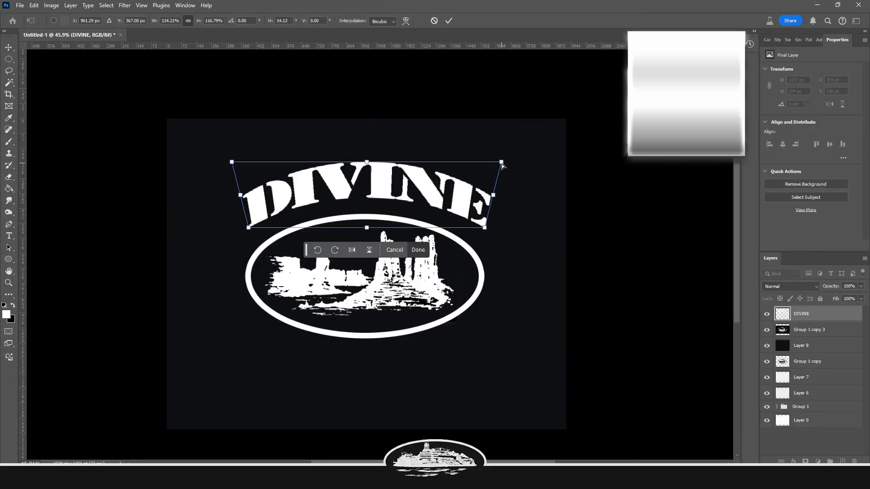
drag(484, 227, 464, 226)
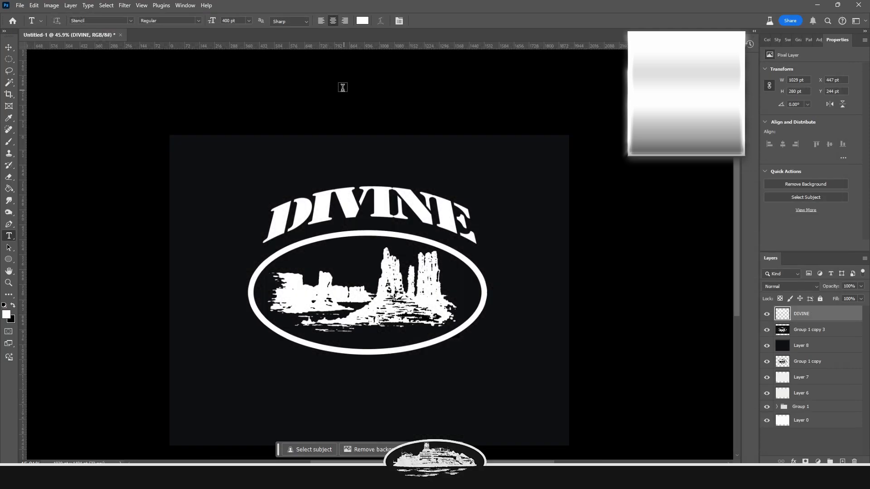
mouse_move(380, 194)
mouse_down()
mouse_move(398, 186)
mouse_move(380, 195)
mouse_up()
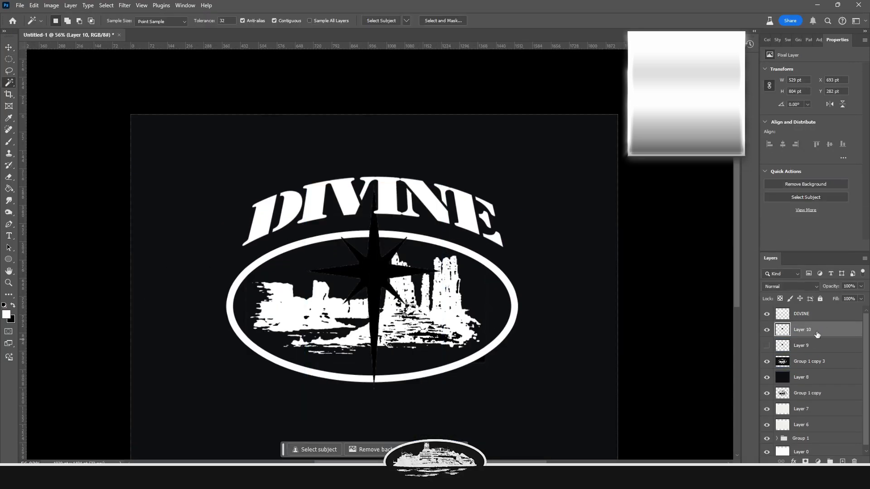
Duplicate the merged logo layer and smudge the smaller star with the Smudge tool
double_click(817, 333)
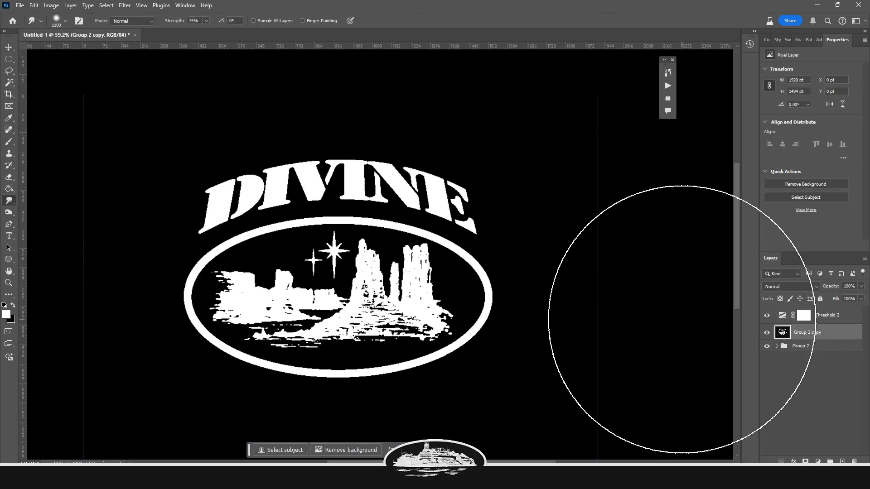
key(ctrl+j)
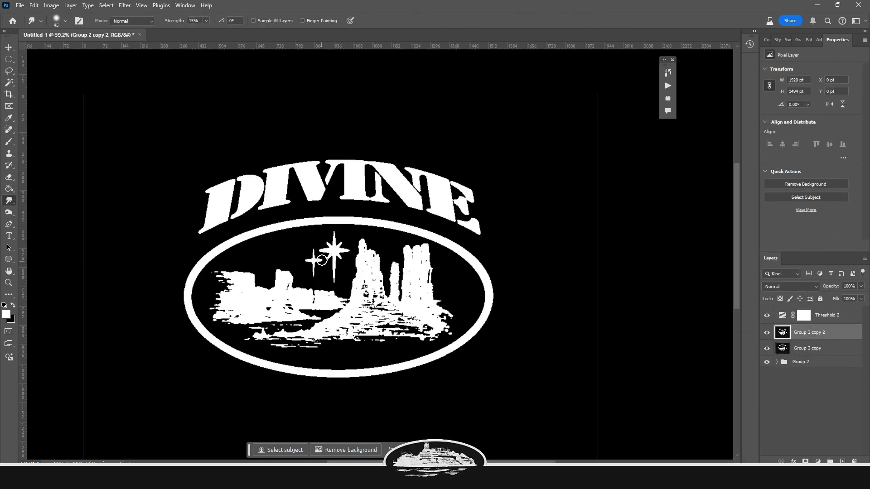
scroll(359, 287, up, 5)
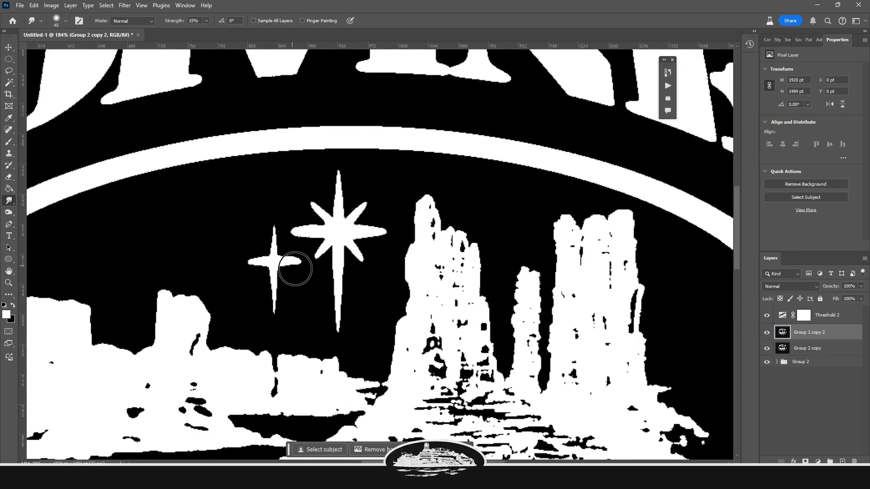
scroll(274, 215, up, 3)
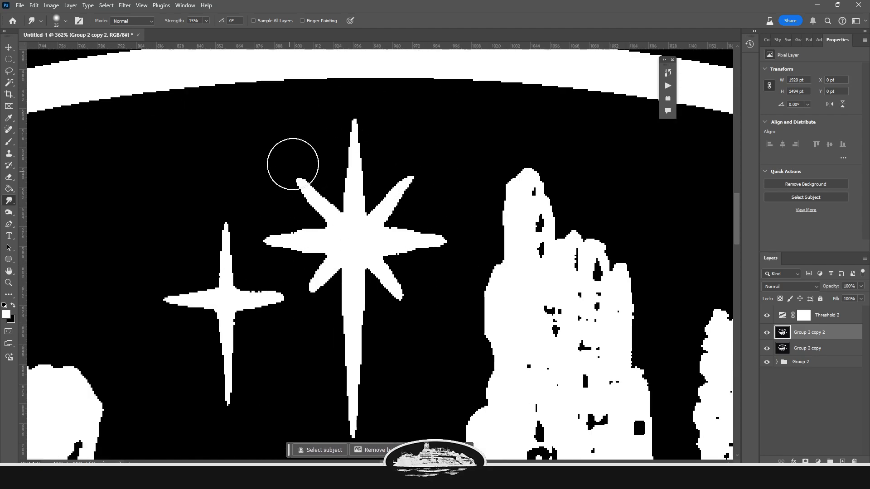
scroll(294, 314, down, 6)
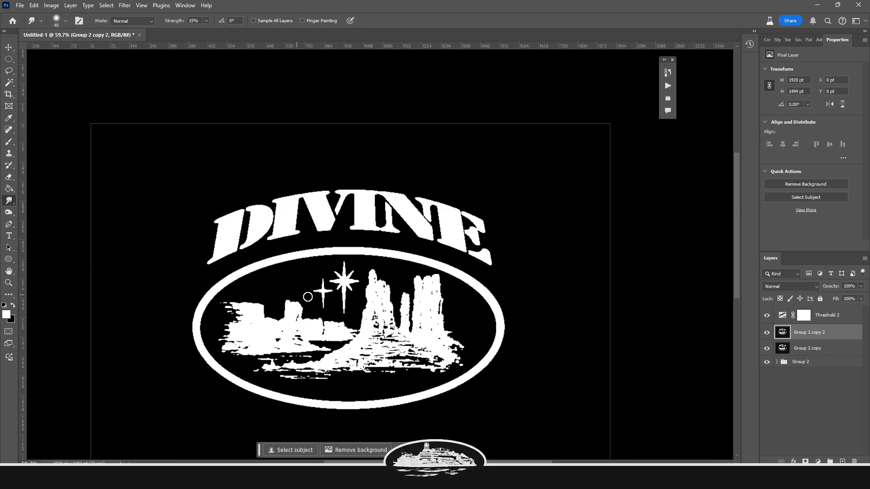
drag(326, 278, 287, 301)
Erase rough edges of the design with the Eraser, reducing the brush size
scroll(290, 289, down, 1)
key(e)
click(65, 20)
mouse_move(293, 266)
mouse_down()
mouse_move(289, 349)
mouse_move(238, 310)
mouse_up()
key(bracketleft)
key(bracketleft)
key(bracketleft)
key(bracketleft)
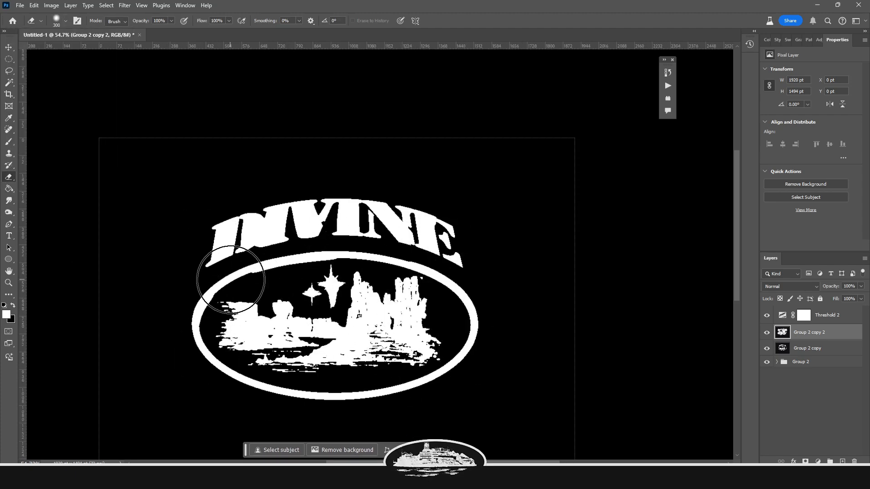